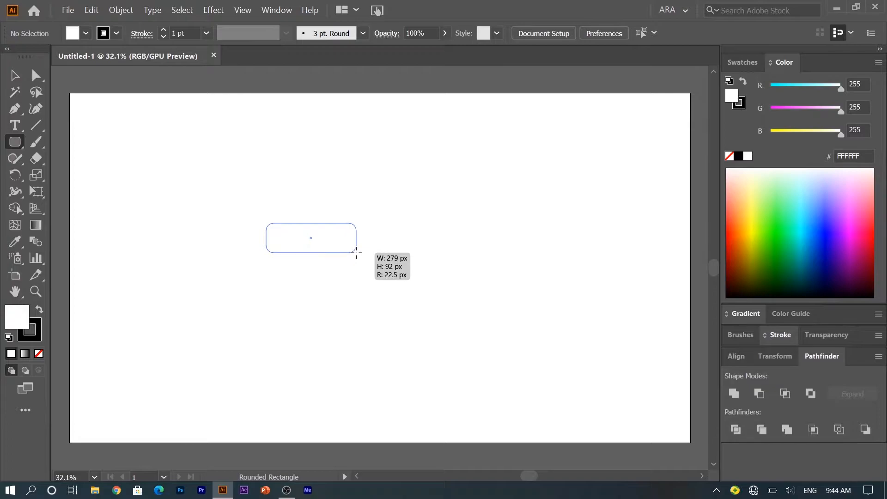
Step: Draw a rounded rectangle with fully rounded ends near the artboard's middle and rotate it 90° to stand upright
key("Right")
mouse_move(356, 252)
left_mouse_down()
mouse_move(324, 255)
mouse_move(341, 263)
left_mouse_up()
key("Right")
key("v")
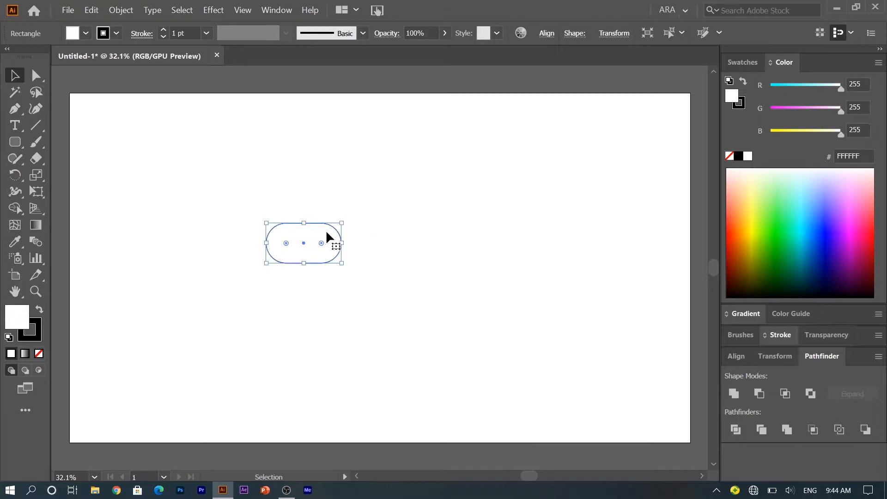
left_click_drag(342, 230, 327, 304)
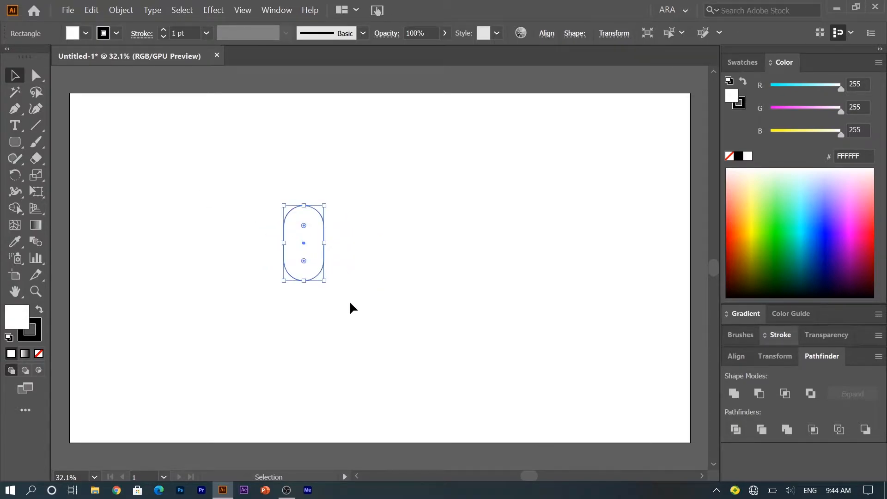
Step: Give the upright pill shape a black fill with no stroke and widen it slightly about its centre
left_click(40, 312)
left_click(37, 333)
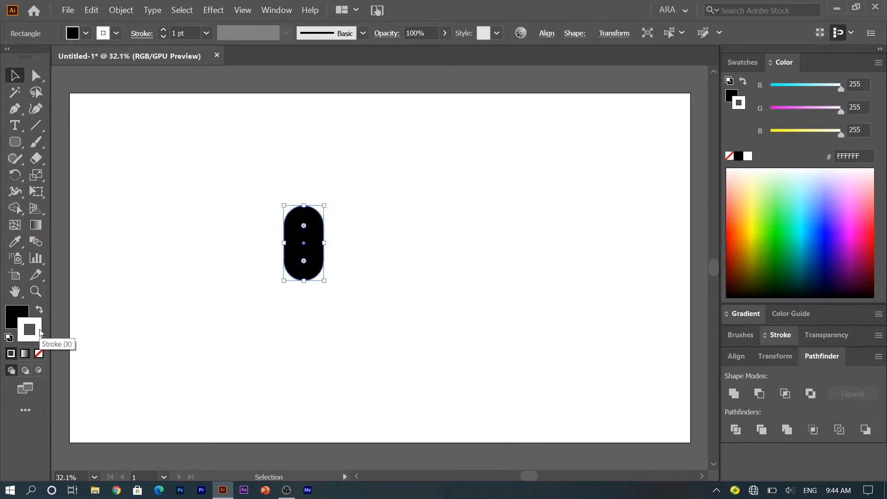
left_click(39, 354)
left_click(16, 321)
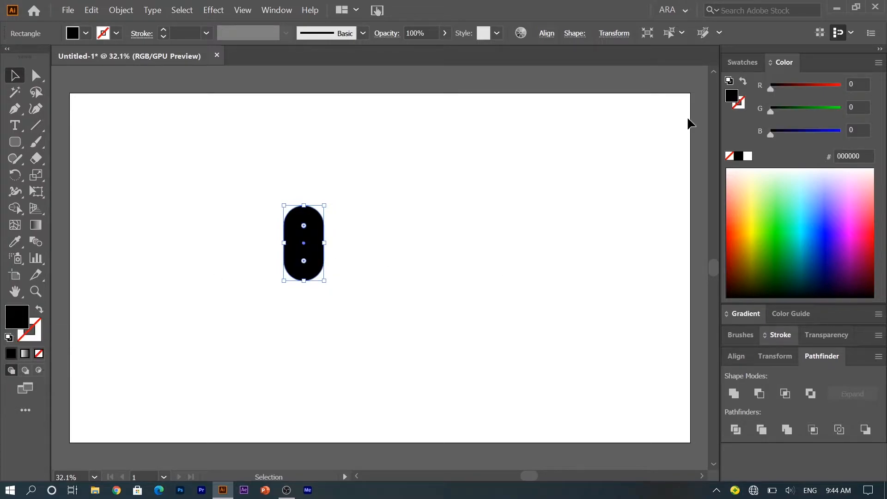
left_click_drag(327, 243, 306, 250)
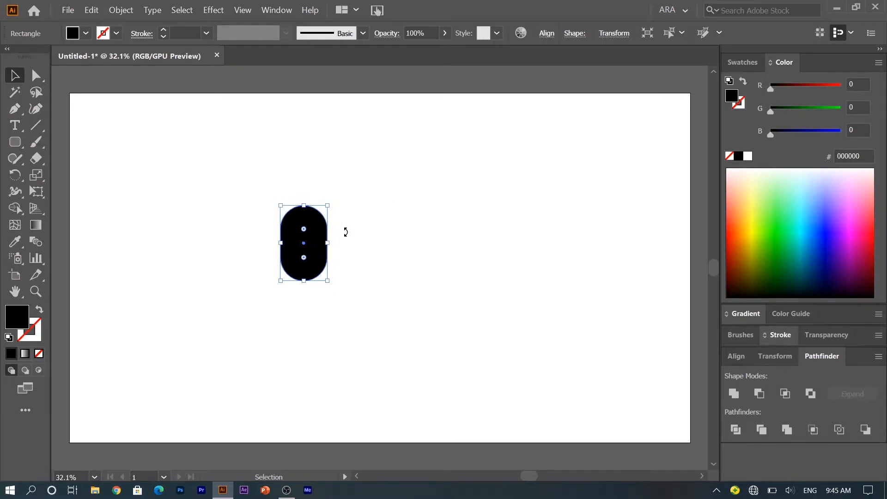
Step: Recolour the pill from a pink swatch, raising its green value to 173 for a light orange fill (EDAD79)
left_click(760, 63)
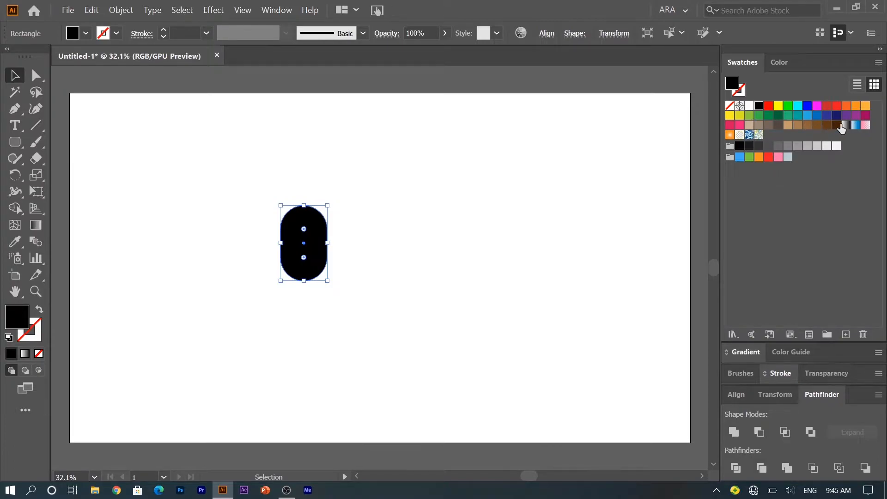
left_click(739, 125)
left_click(774, 63)
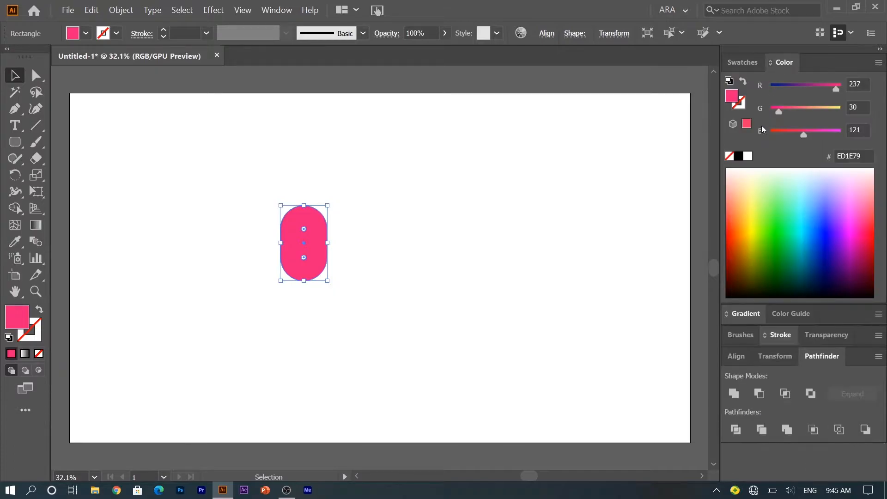
left_click_drag(777, 109, 818, 108)
left_click(631, 154)
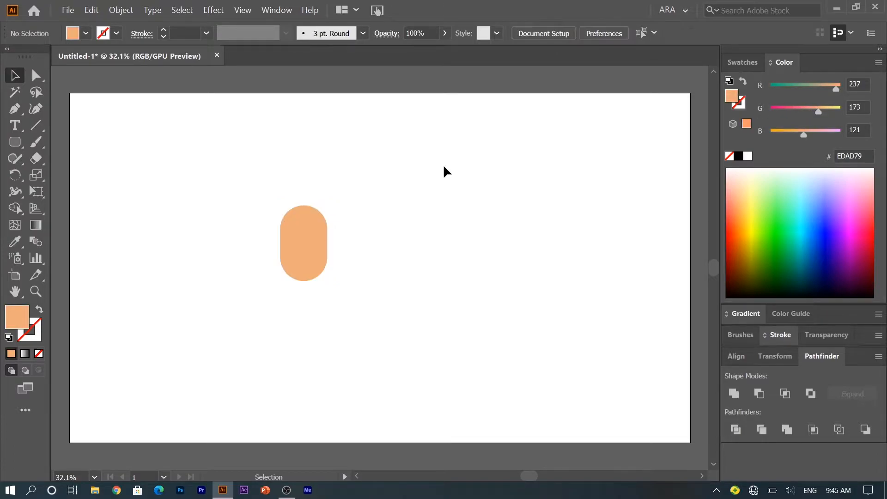
Step: Move the light orange pill towards the middle and align it horizontally and vertically to the artboard centre
left_click_drag(312, 233, 405, 251)
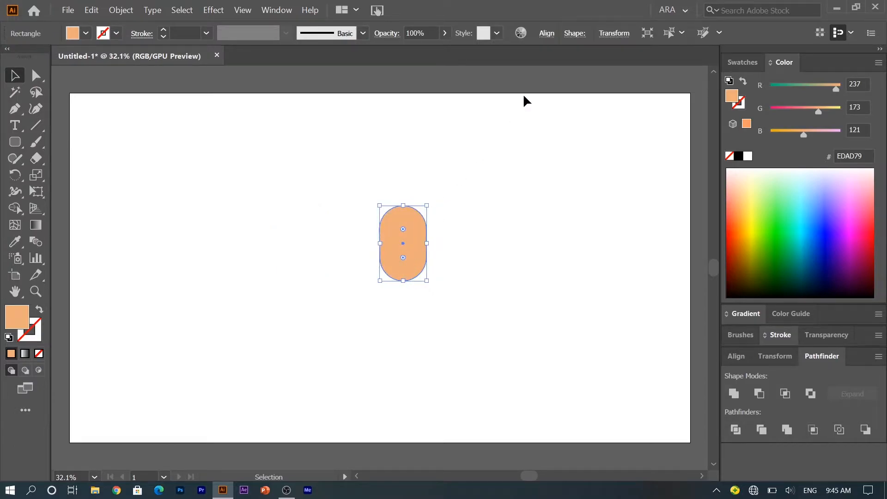
left_click(547, 34)
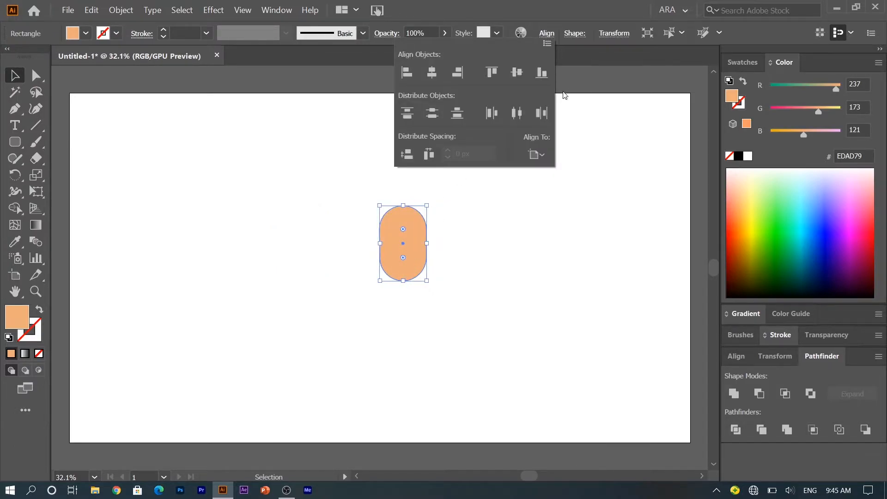
left_click(523, 77)
left_click(431, 73)
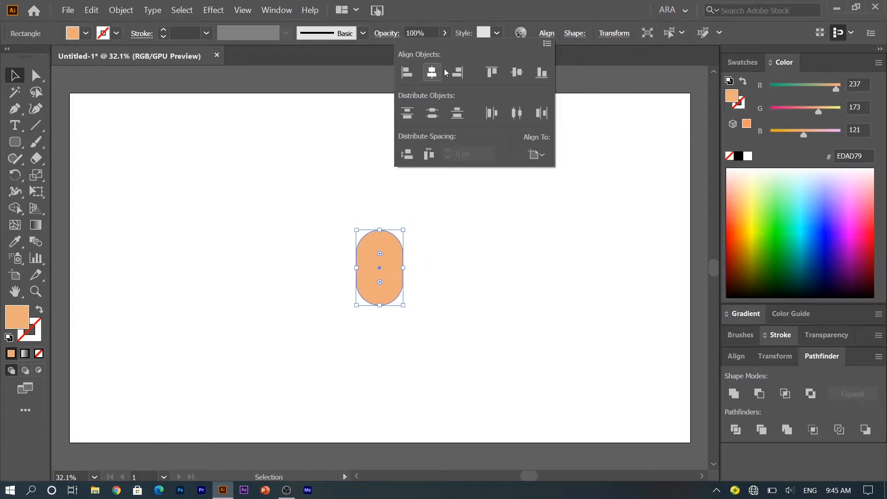
left_click(546, 34)
left_click(497, 270)
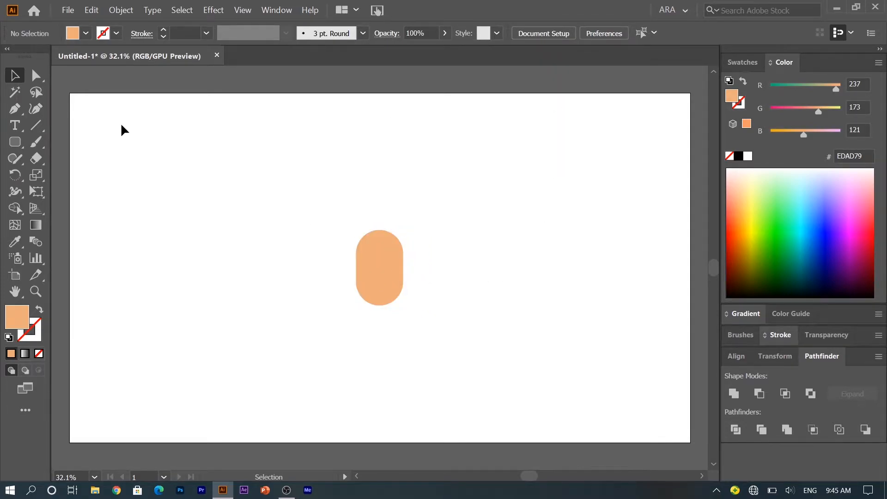
Step: Draw a small upright rounded bar on the empty area left of the pill and fill it with orange FF4D00
left_click(18, 141)
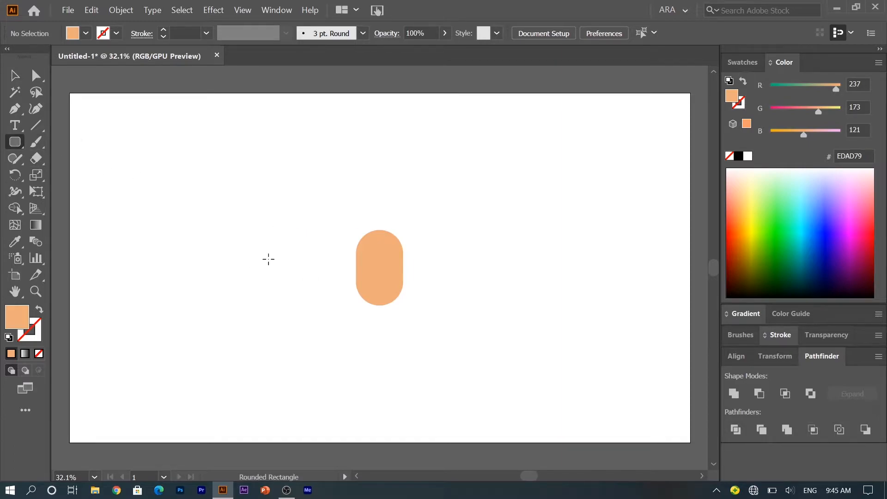
left_click_drag(268, 259, 255, 297)
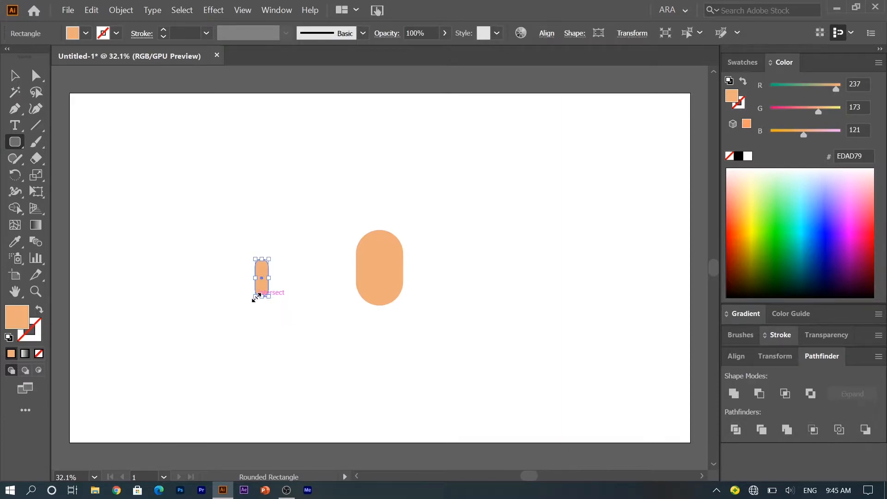
left_click_drag(814, 113, 760, 107)
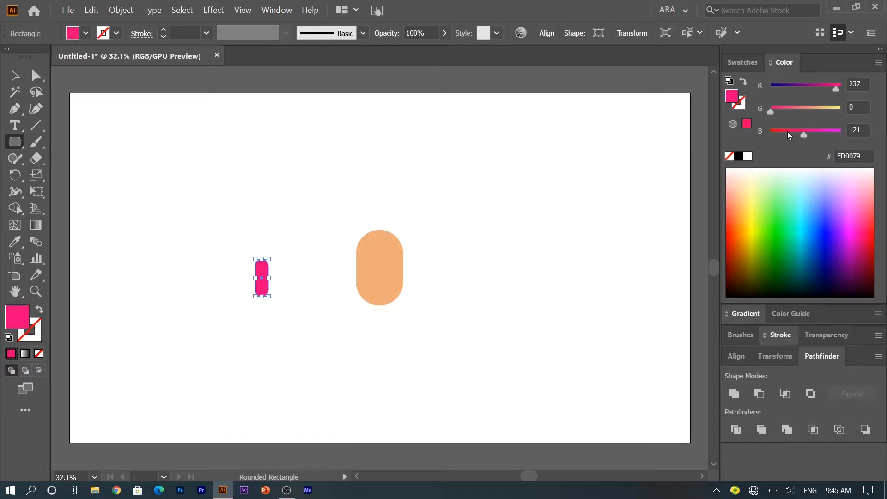
left_click_drag(790, 134, 758, 131)
mouse_move(836, 88)
left_mouse_down()
mouse_move(814, 88)
mouse_move(841, 88)
left_mouse_up()
left_click_drag(781, 108, 791, 107)
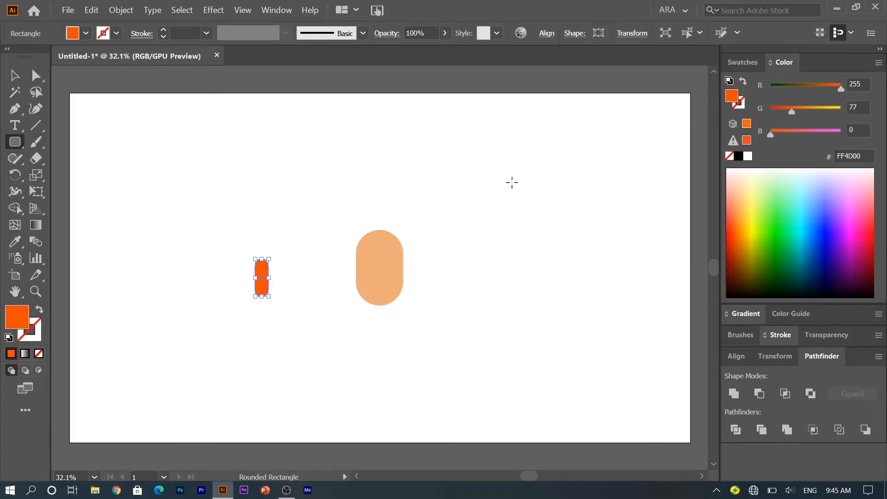
Step: Rotate the orange bar to a 45° diagonal and place it over the lower left part of the pill
left_click(15, 75)
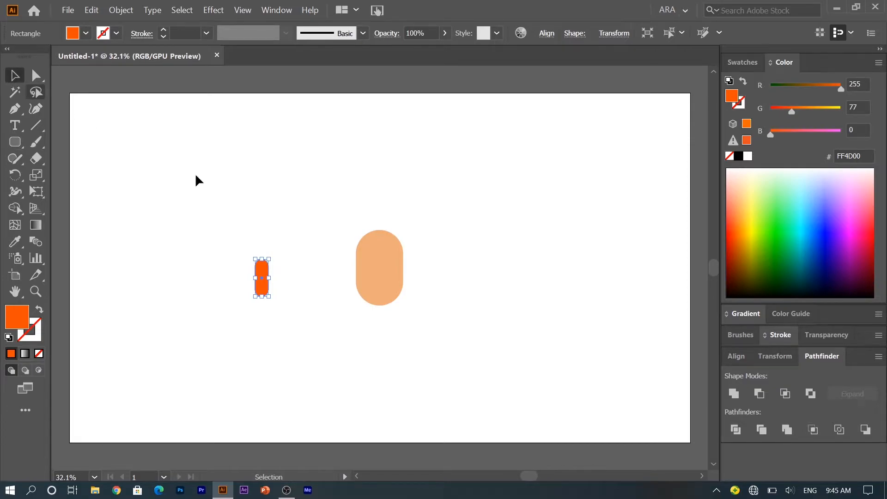
left_click(234, 186)
left_click(260, 286)
left_click_drag(272, 256, 372, 274)
left_click(350, 316)
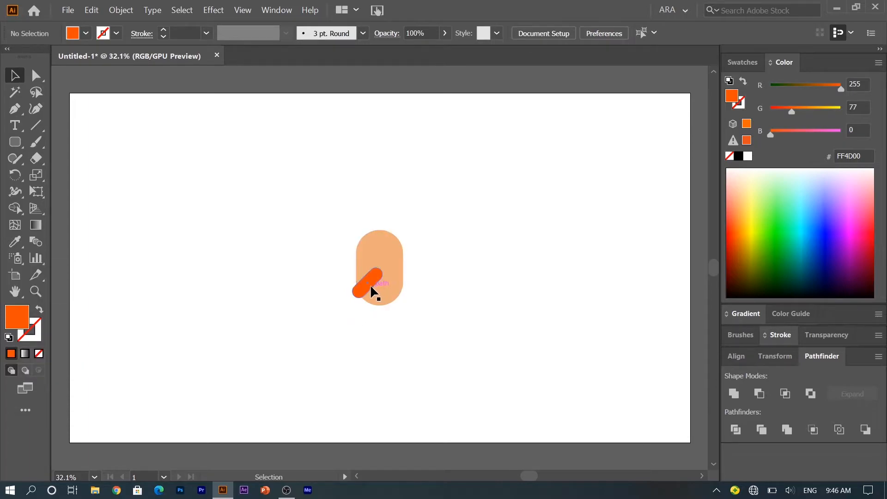
Step: Reflect the diagonal orange bar across the vertical axis as a copy, with the preview enabled
left_click(370, 284)
right_click(370, 286)
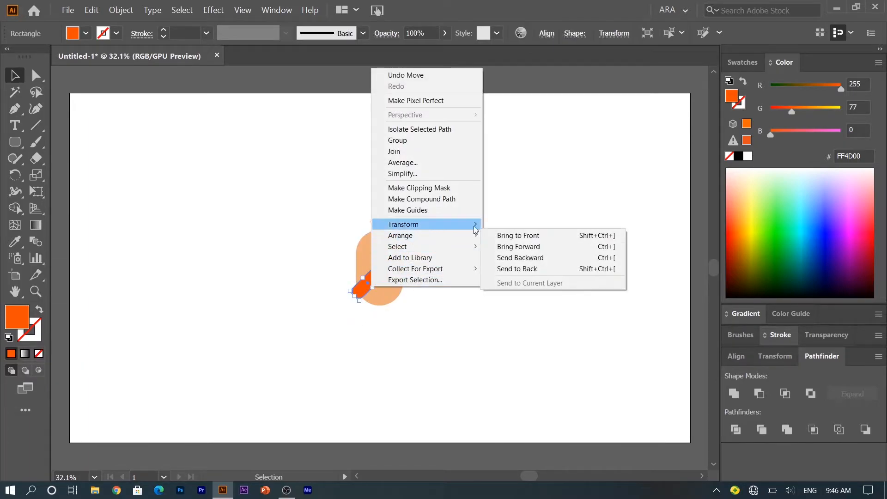
mouse_move(462, 224)
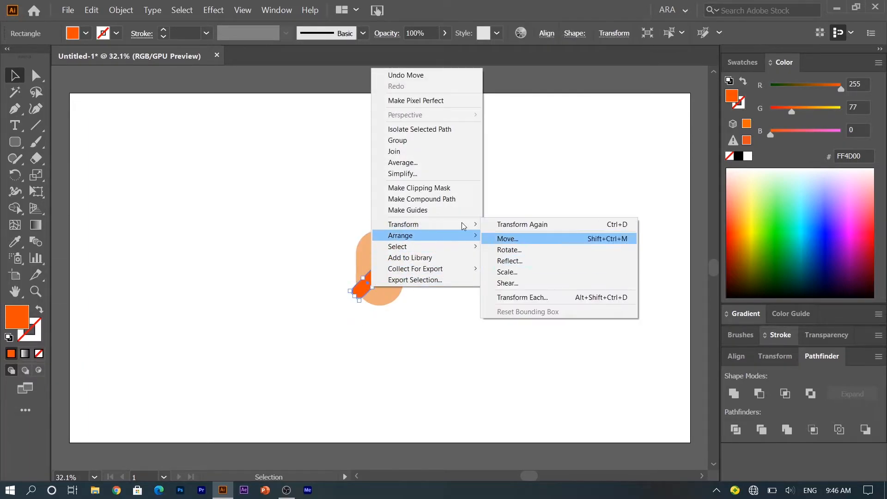
left_click(518, 260)
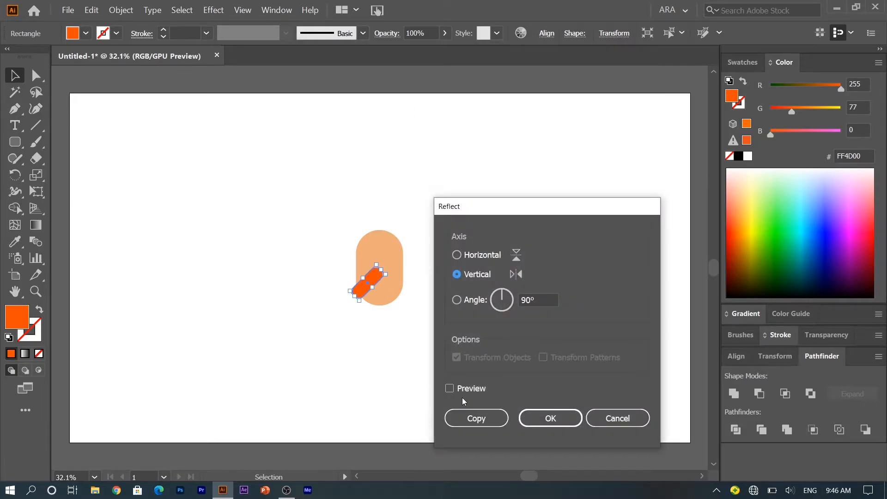
left_click(450, 389)
left_click(471, 417)
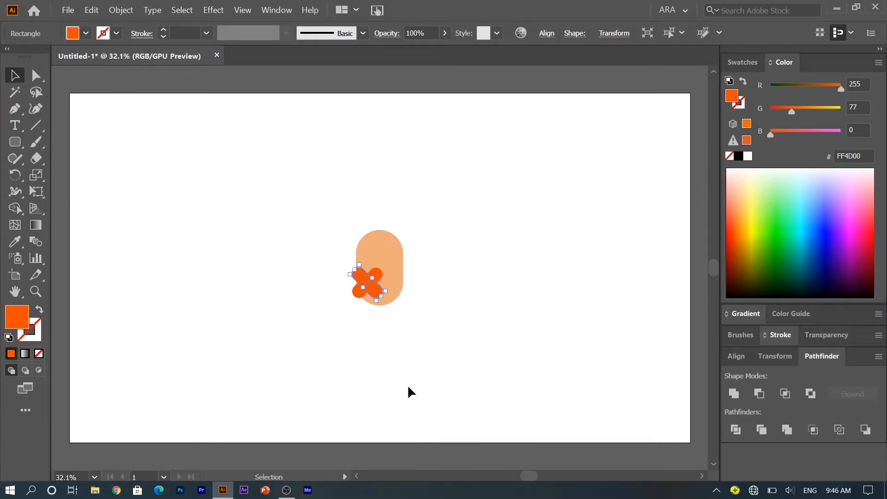
Step: Shift the mirrored bar to the right until the two bars form an inverted V across the pill
key("shift+Right")
key("shift+Right")
key("shift+Right")
key("shift+Right")
key("shift+Right")
key("shift+Right")
key("shift+Right")
key("shift+Right")
key("shift+Right")
key("shift+Right")
key("shift+Right")
key("shift+Right")
key("shift+Right")
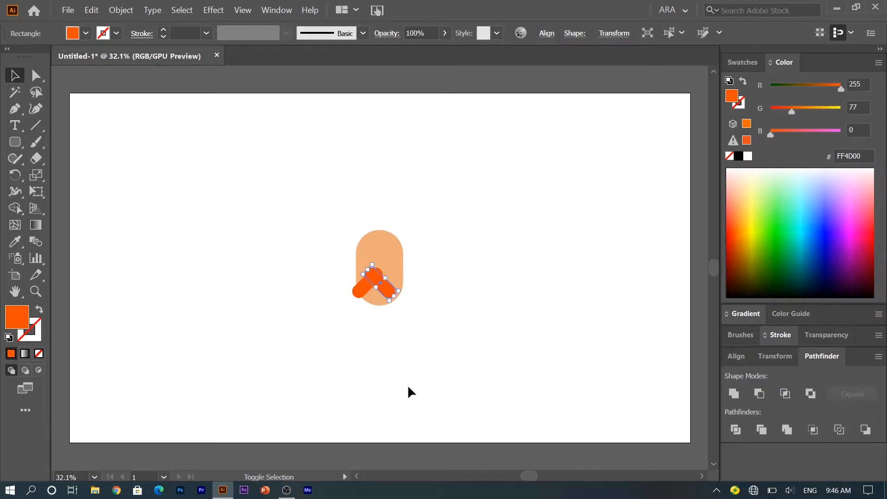
key("shift+Right")
key("shift+Right")
key("shift+Right")
key("shift+Right")
key("shift+Right")
key("shift+Right")
key("shift+Right")
key("shift+Right")
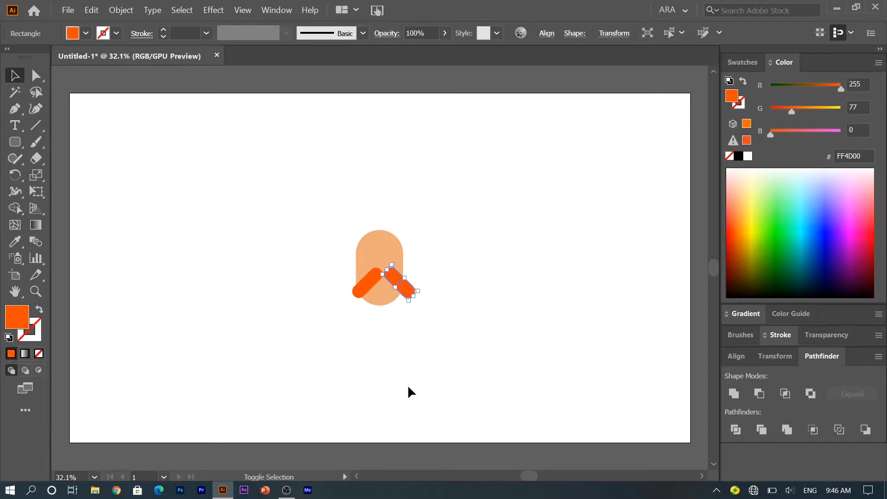
key("shift+Left")
key("shift+Left")
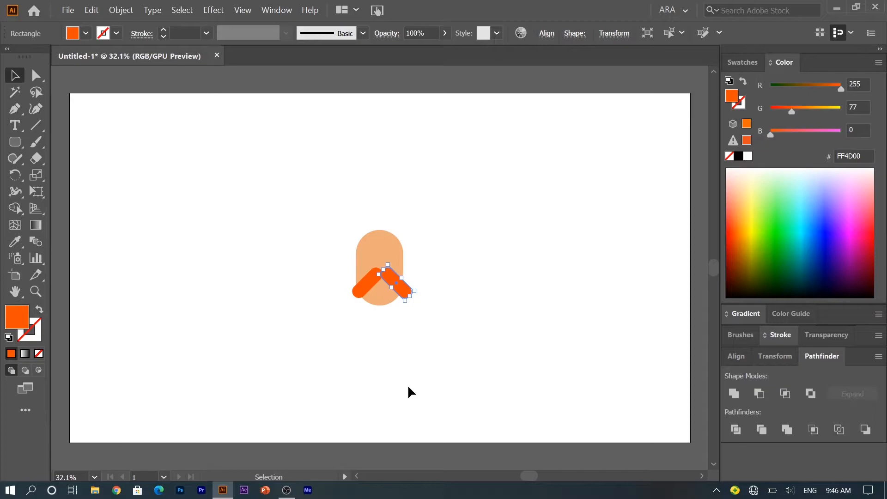
Step: Nudge the left and right orange bars individually to even out the inverted V
left_click(408, 387)
left_click(373, 282)
key("shift+Left")
left_click(448, 318)
left_click(398, 290)
key("shift+Right")
left_click(513, 283)
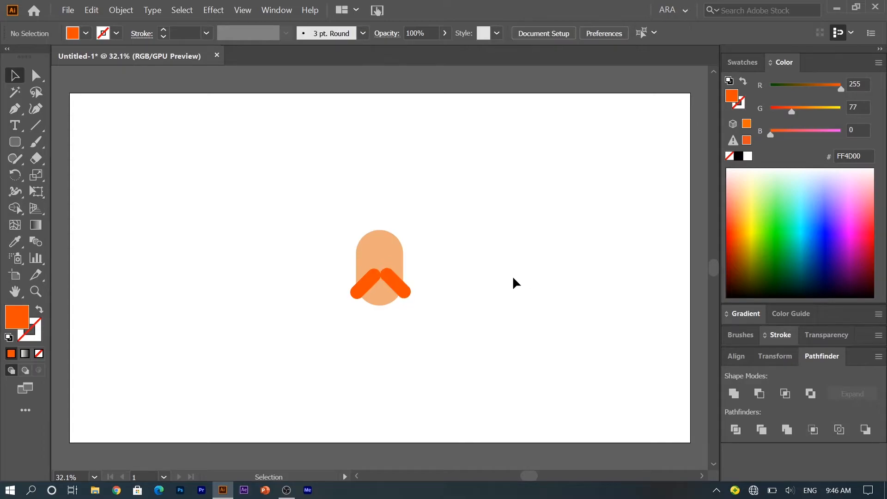
Step: Select both diagonal bars together and scale them down to roughly match the pill's width
left_click(375, 276)
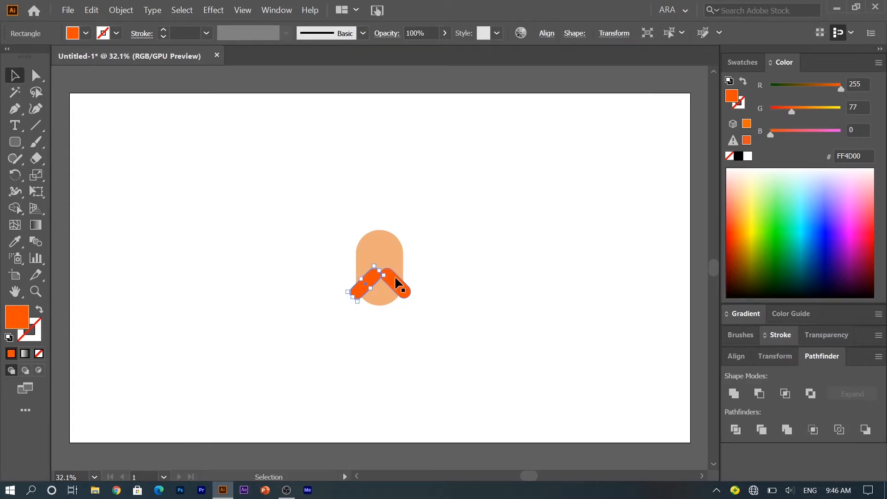
left_click(455, 241)
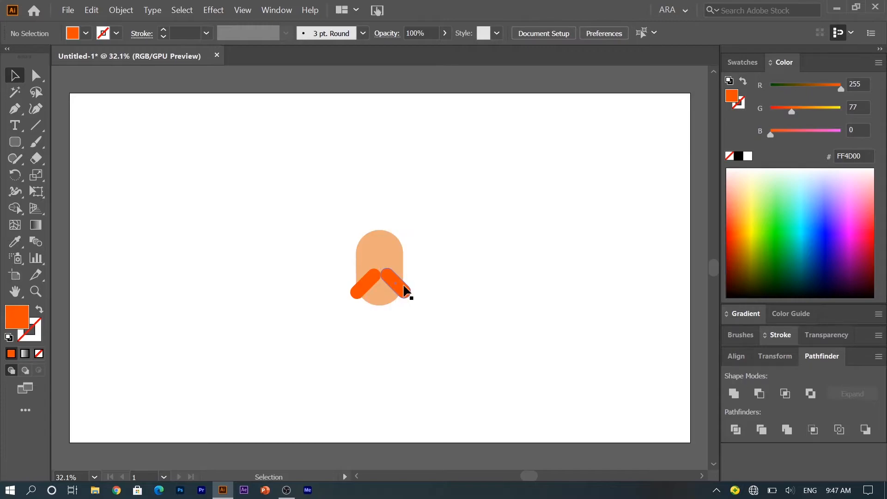
left_click(404, 290)
left_click(368, 294, "shift")
mouse_move(352, 299)
left_mouse_down()
mouse_move(358, 295)
mouse_move(356, 302)
left_mouse_up()
left_click(367, 324)
left_click(397, 288)
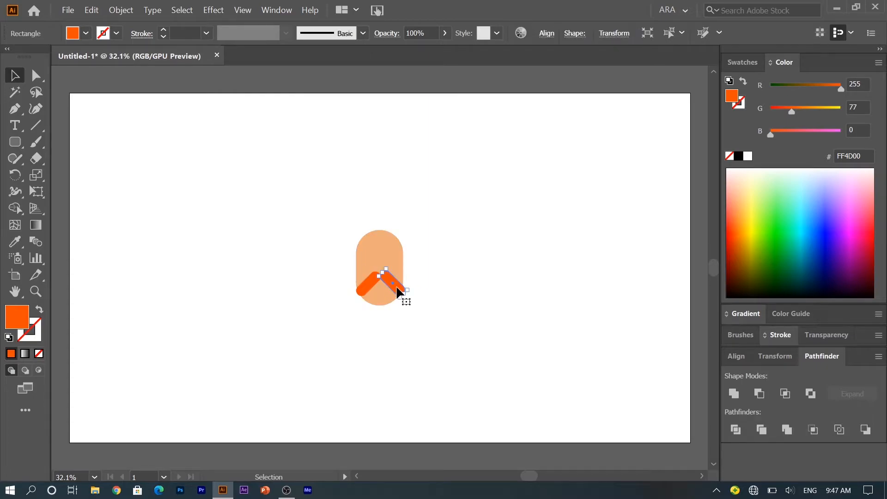
left_click(361, 288, "shift")
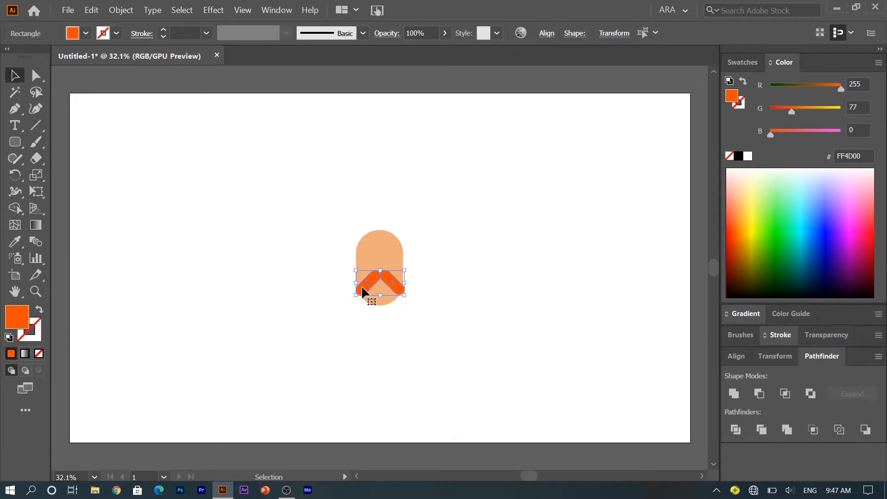
left_click(464, 307)
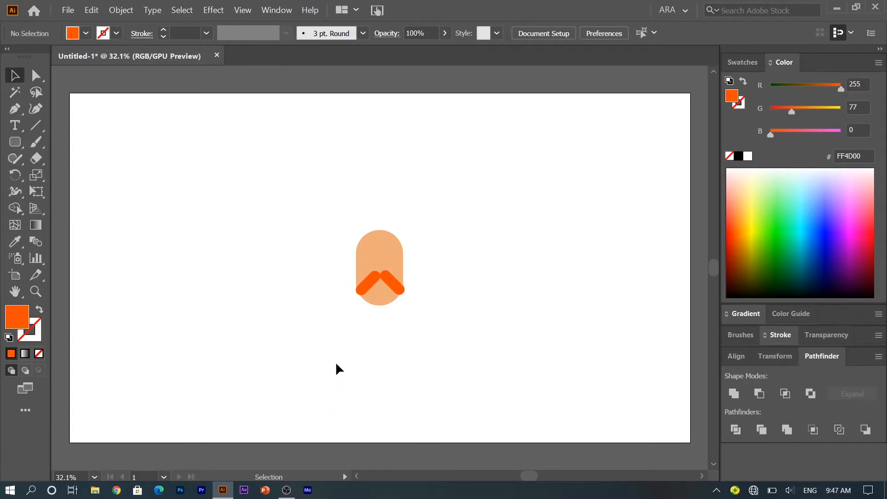
Step: Duplicate a bar, stand the copy upright above the inverted V's peak, and fill it with lighter orange FF7F3E
left_click_drag(396, 285, 379, 253)
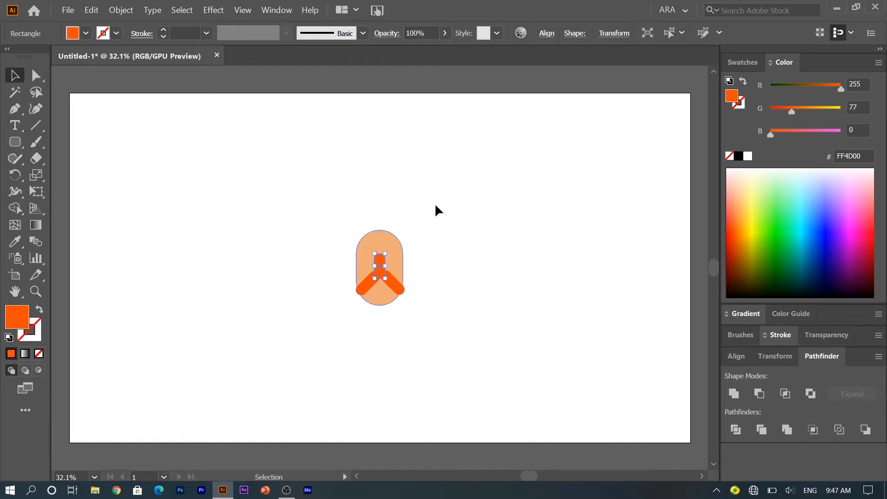
left_click(435, 210)
left_click(384, 257)
left_click_drag(792, 111, 806, 110)
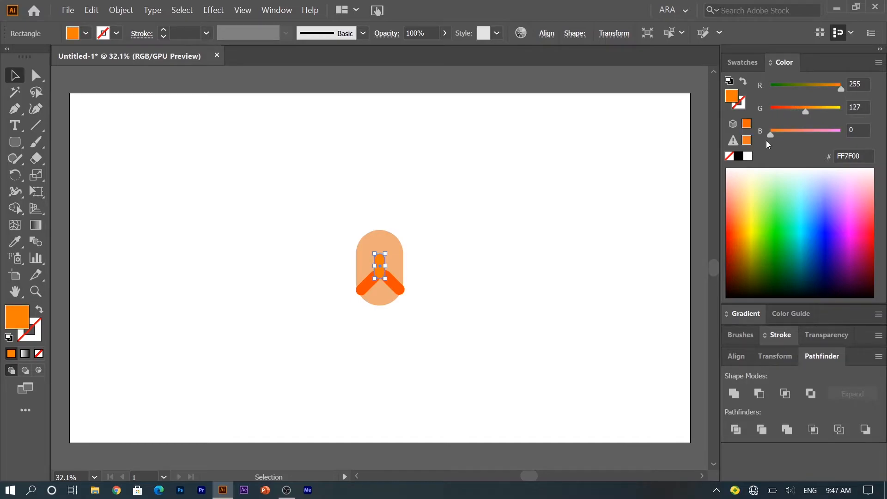
left_click_drag(771, 134, 788, 134)
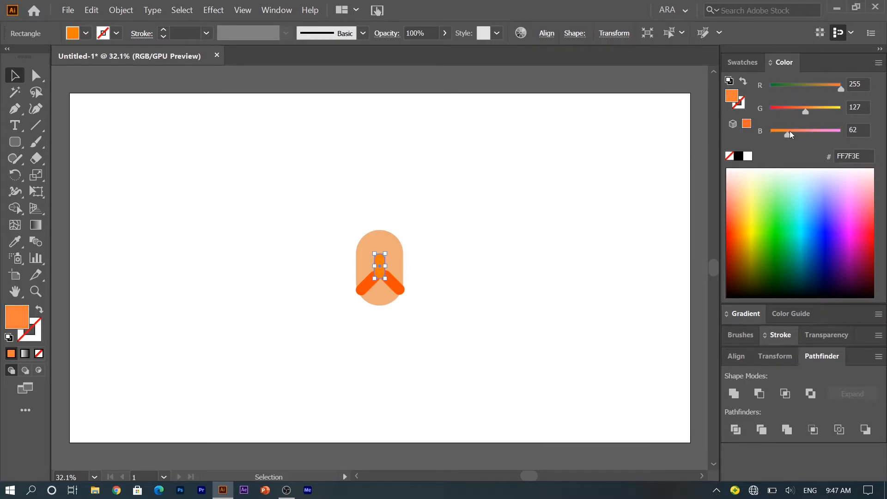
left_click(596, 181)
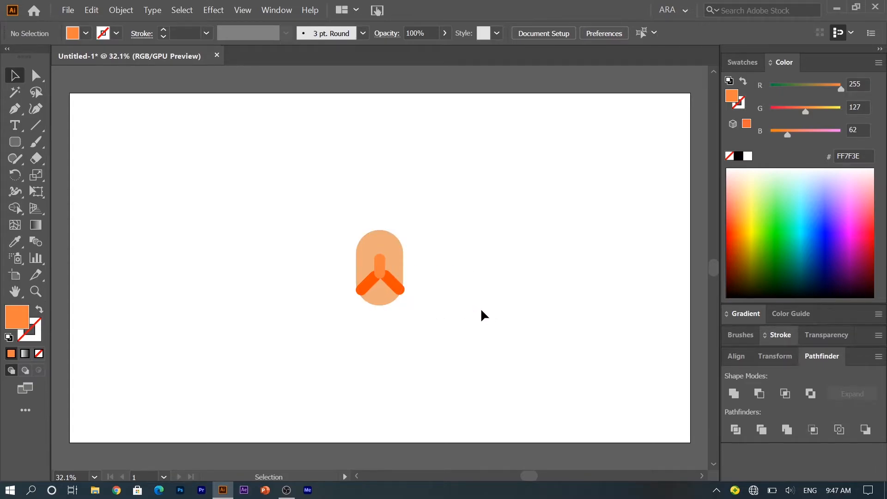
Step: Draw a tiny circle in the empty space beside the pill shape and fill it black
key("l")
left_click_drag(454, 271, 453, 273)
key("v")
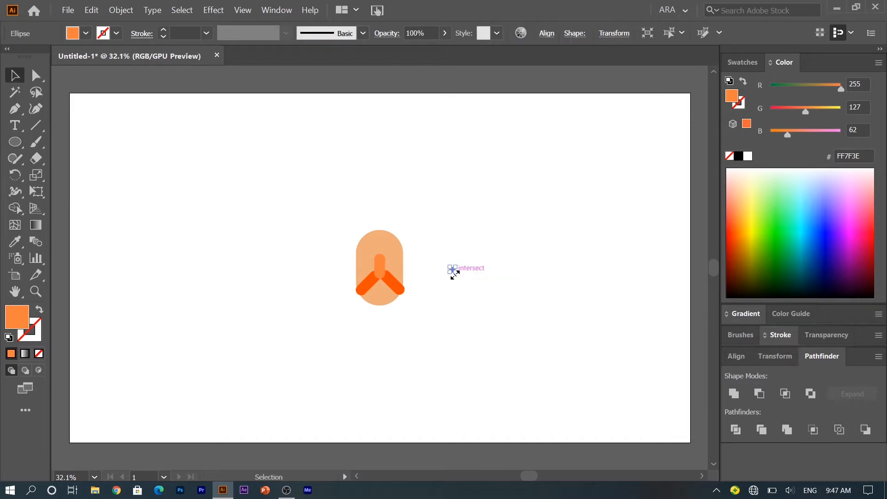
left_click(500, 314)
left_click(453, 269)
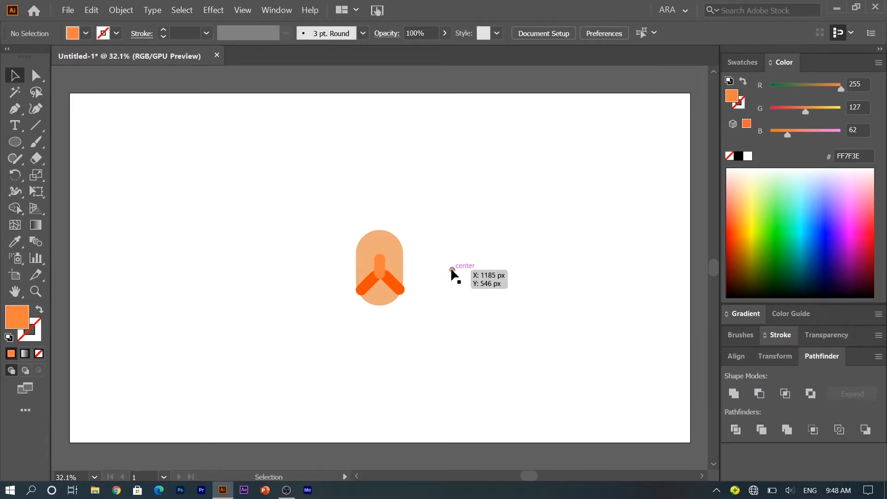
left_click(738, 155)
left_click(509, 232)
Step: Place the black circle as the right eye beside the nose bar and copy it across as the left eye
left_click_drag(451, 270, 393, 254)
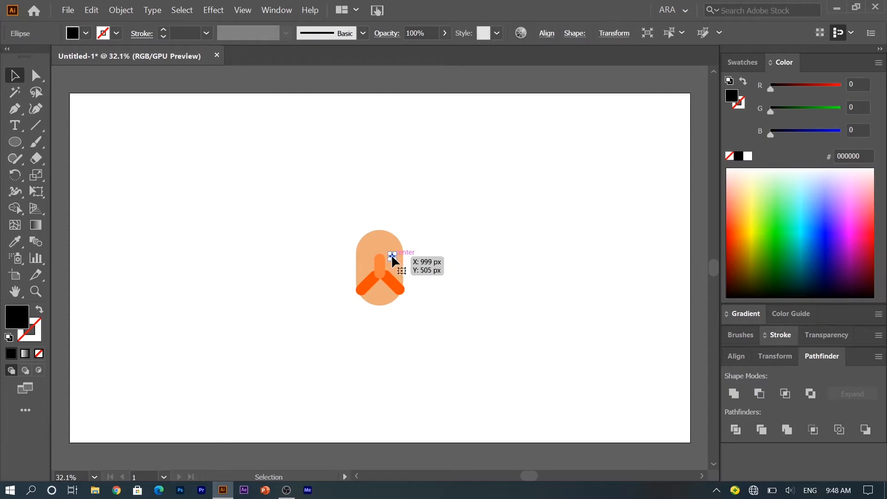
left_click(430, 255)
left_click_drag(394, 259, 367, 256)
left_click(494, 248)
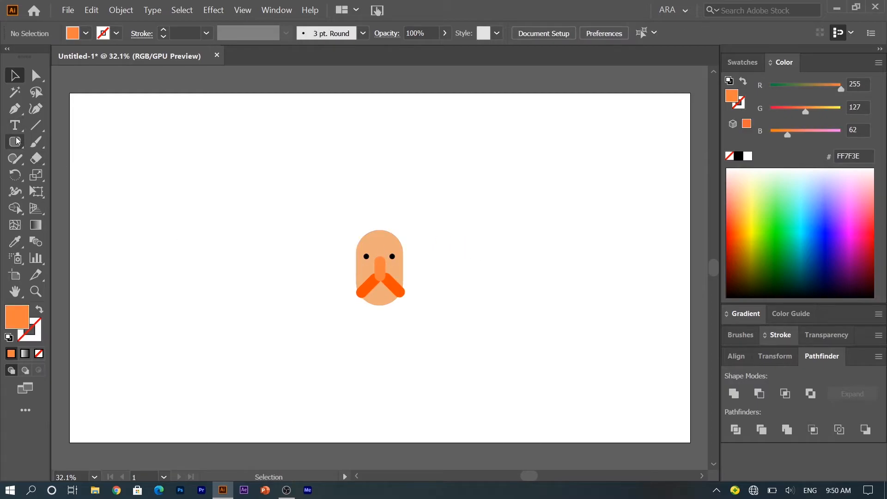
Step: Draw a thin horizontal rounded rectangle in orange and place it as an eyebrow above the left eye
left_click(15, 142)
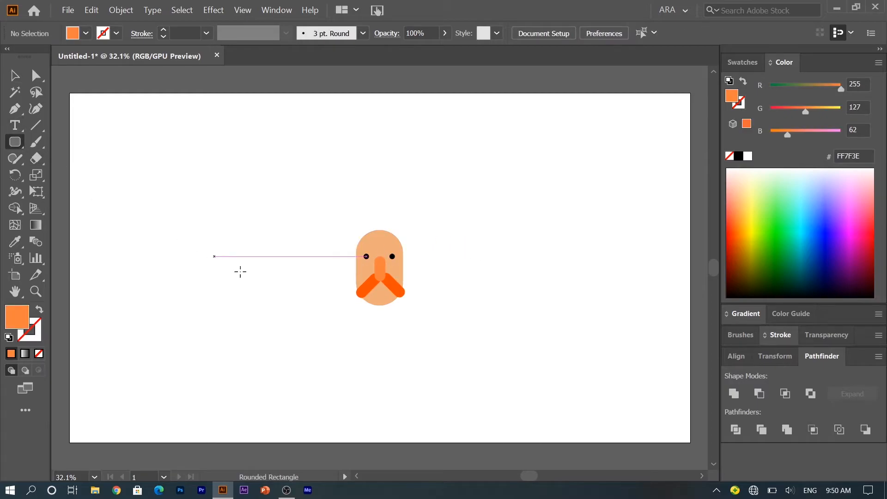
left_click_drag(189, 247, 367, 254)
key("v")
left_click(222, 320)
Step: Duplicate the eyebrow horizontally and position the copy above the right eye
left_click_drag(367, 252, 402, 254)
left_click(305, 278)
left_click(432, 246)
left_click(364, 250)
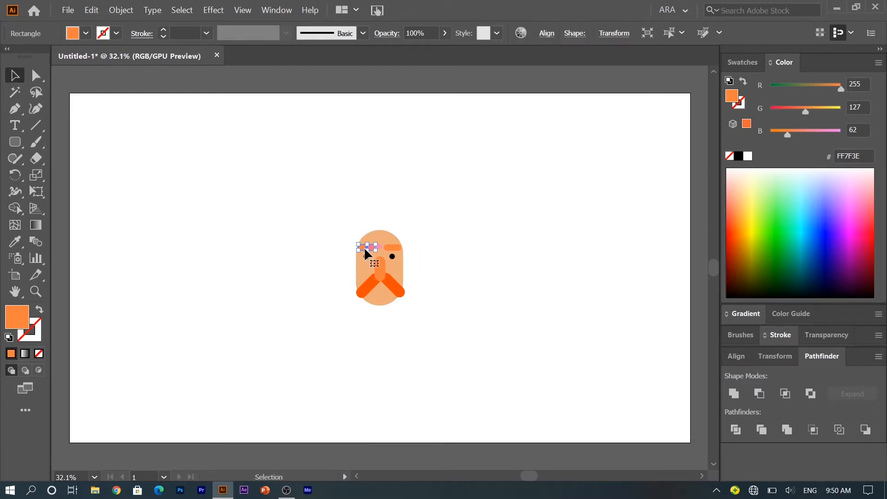
left_click(507, 272)
left_click(396, 250)
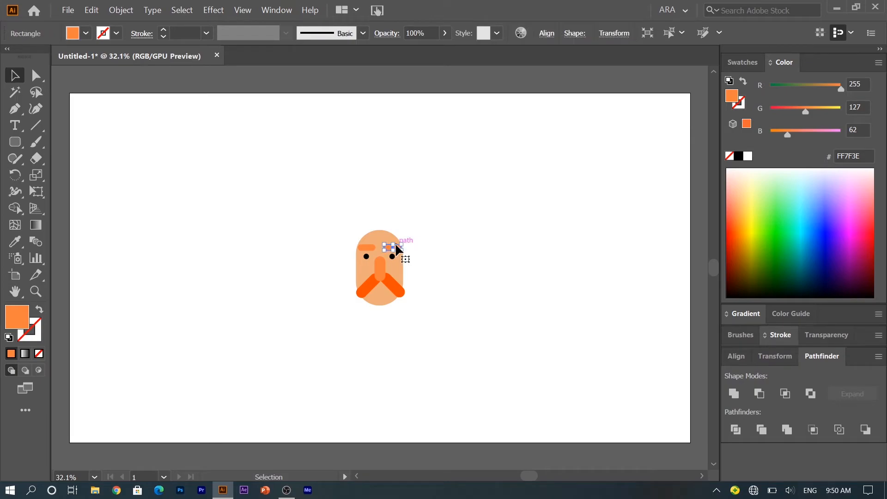
left_click(455, 247)
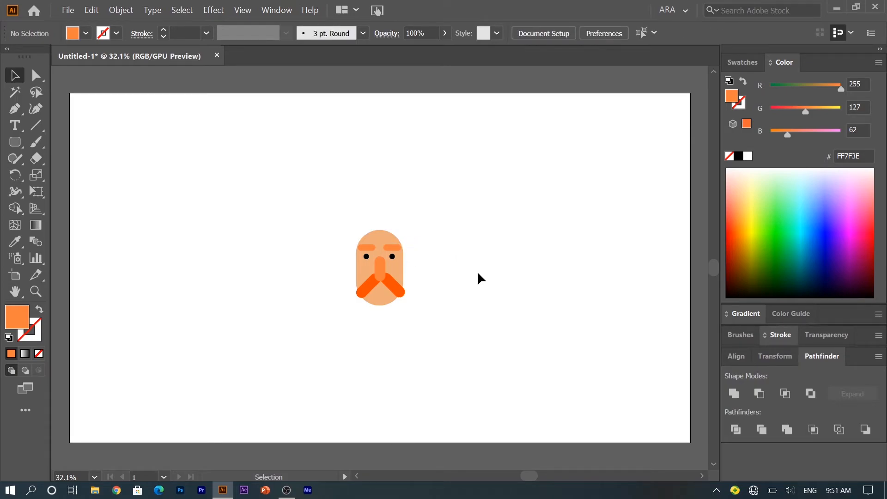
Step: Draw an orange circle in the empty space to the right of the face, about half the face's width
key("l")
left_click_drag(492, 280, 503, 291)
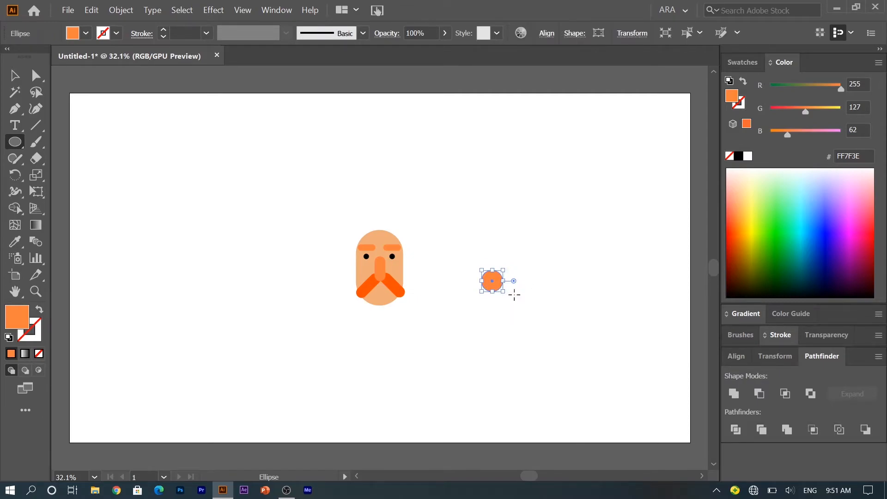
key("v")
left_click(550, 311)
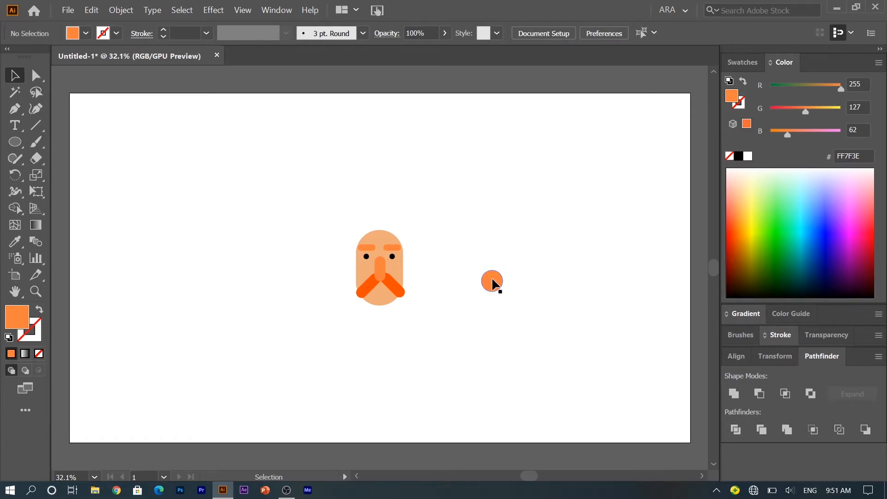
Step: Draw a smaller concentric circle inside the orange circle and fill it white
key("l")
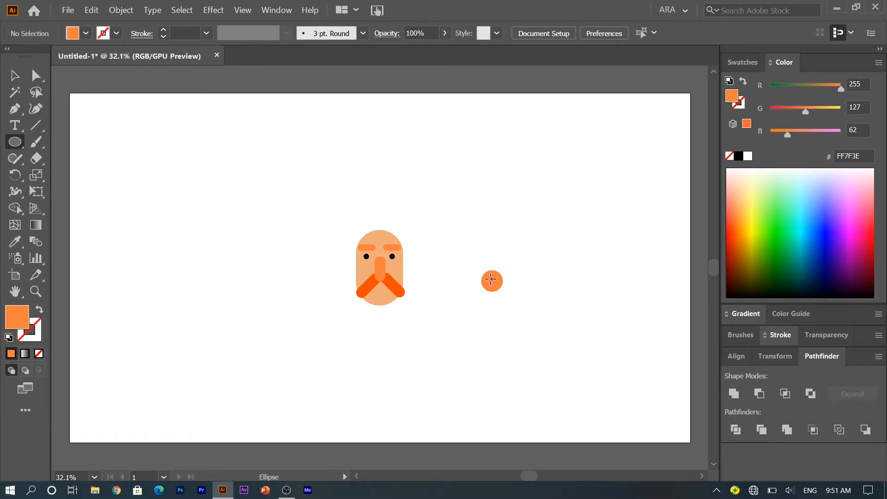
left_click_drag(492, 280, 498, 285)
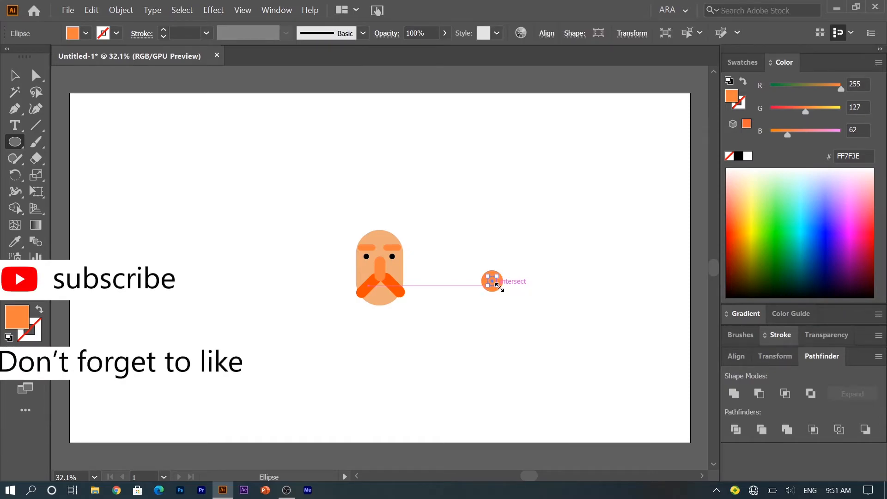
key("v")
left_click(748, 156)
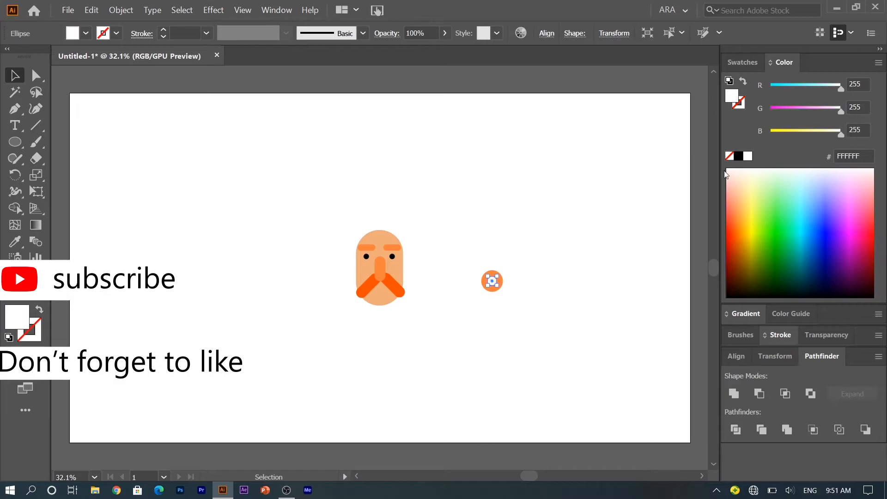
left_click(627, 226)
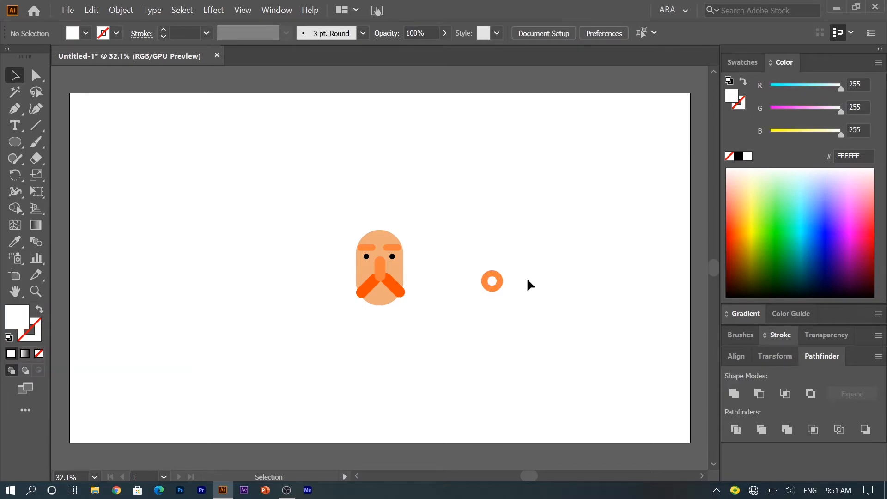
Step: Recolour the outer circle with the face's skin tone EDAD79 using the Eyedropper
left_click(400, 274)
left_click(454, 284)
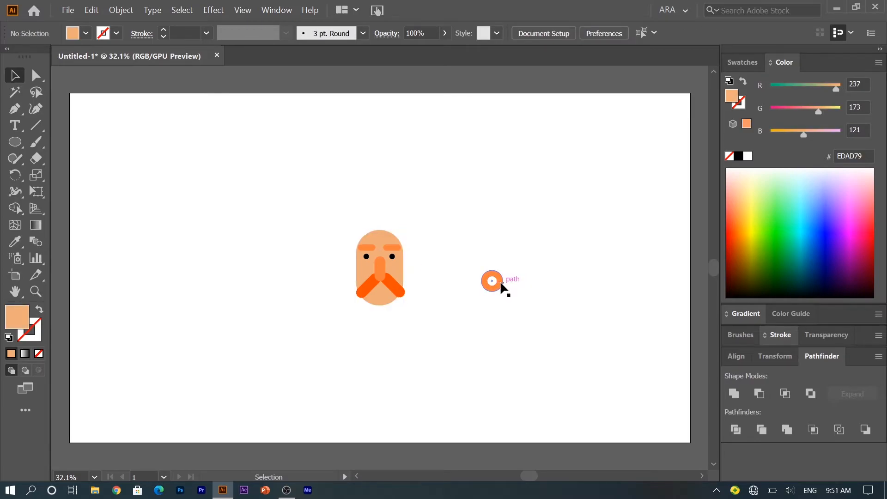
left_click(498, 280)
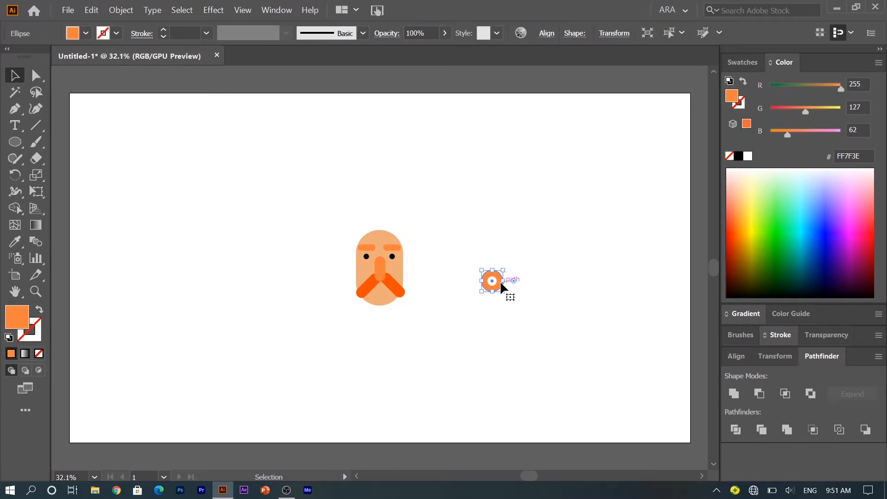
key("i")
left_click(403, 265)
key("v")
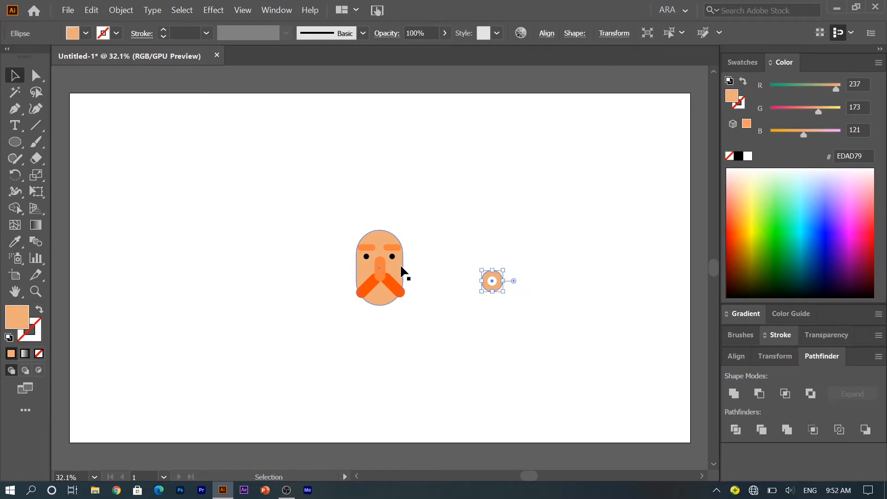
left_click(485, 400)
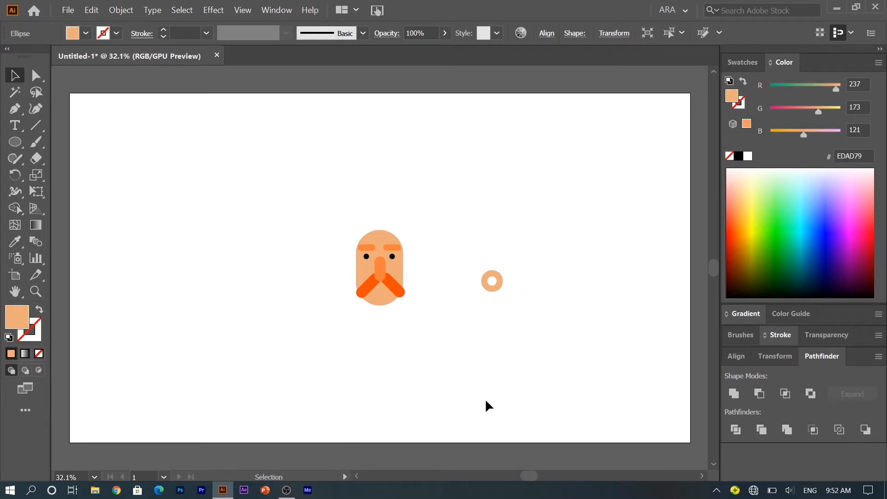
Step: Fill the inner circle with the sampled skin tone and lower its green value to make it pinker, ED8D79
left_click(492, 281)
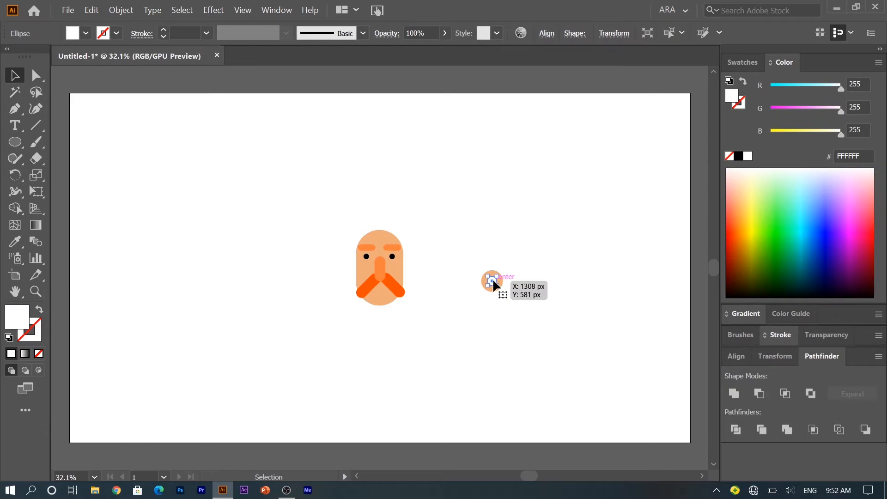
key("i")
left_click(404, 268)
key("v")
left_click_drag(816, 113, 806, 113)
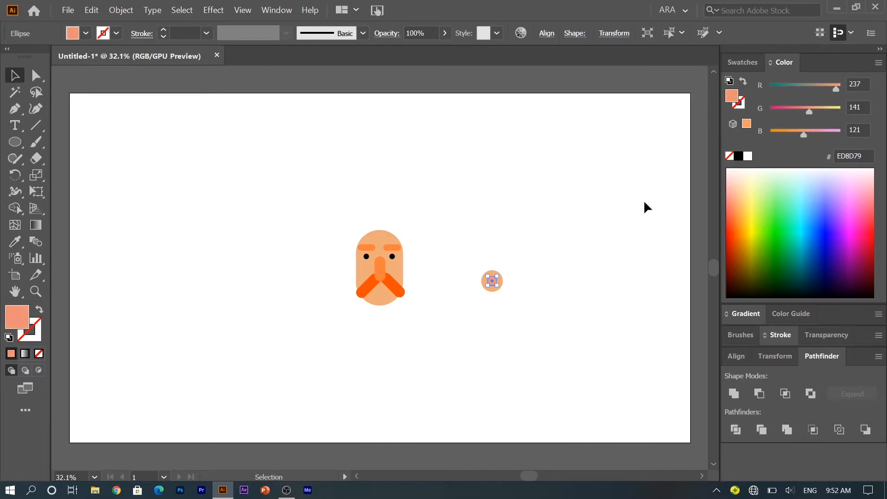
left_click(593, 266)
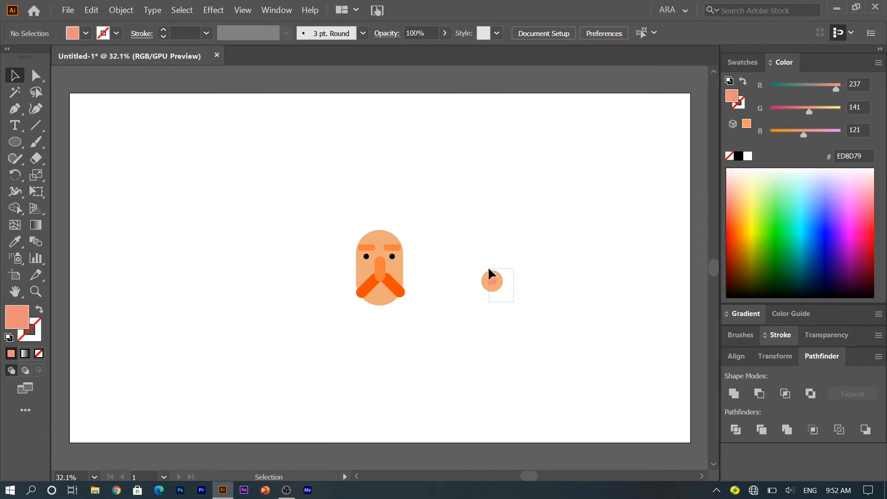
Step: Move both concentric circles onto the face's left edge as an ear and send them to the back
left_click_drag(492, 279, 354, 270)
left_click(508, 282)
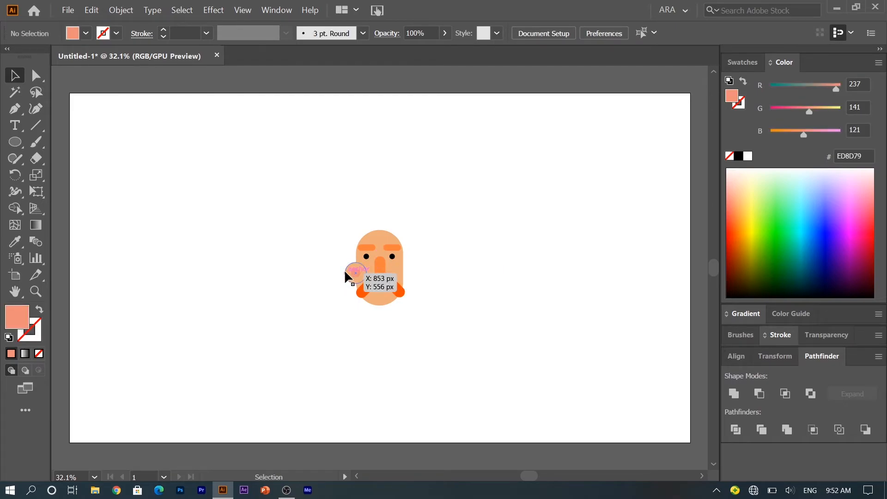
left_click_drag(354, 276, 354, 276)
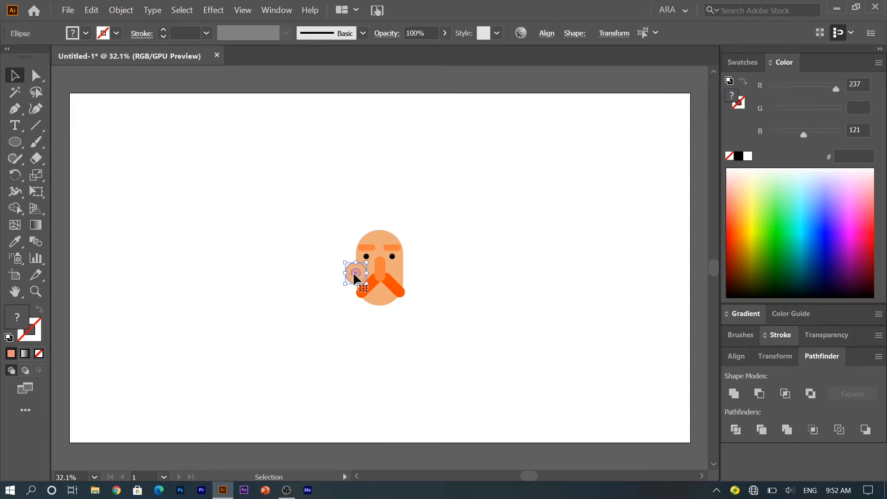
right_click(353, 272)
mouse_move(383, 420)
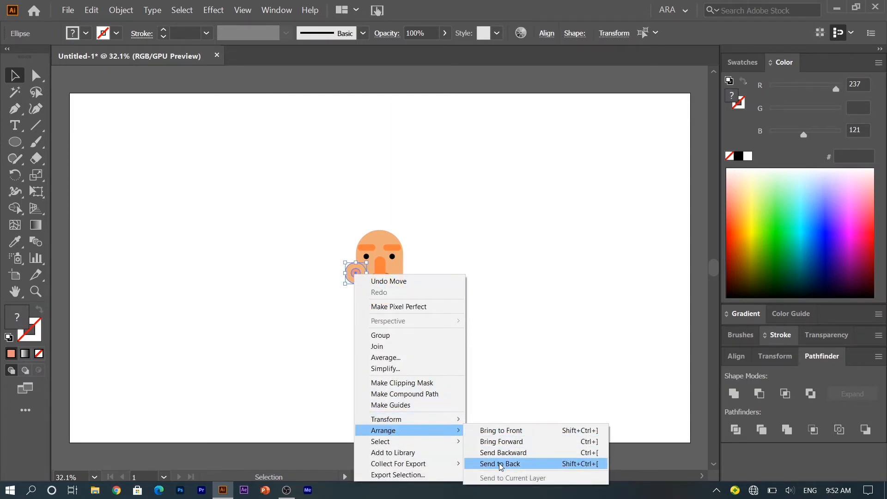
left_click(497, 462)
left_click(404, 400)
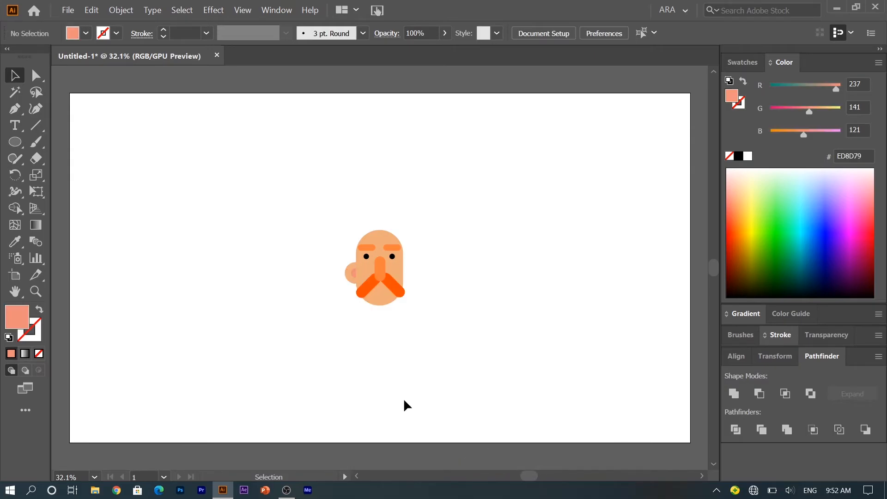
Step: Group the two ear circles, nudge the group up slightly to eye-and-nose level, and send it behind the face
left_click(353, 271)
right_click(353, 270)
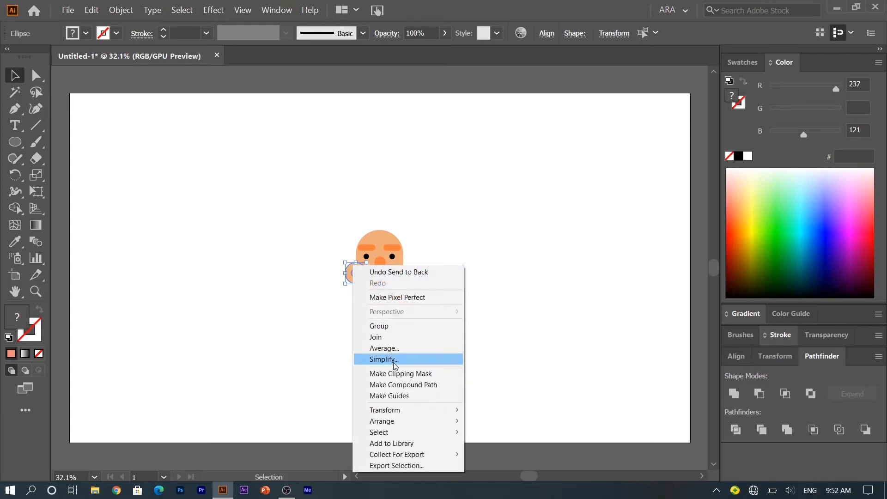
left_click(409, 325)
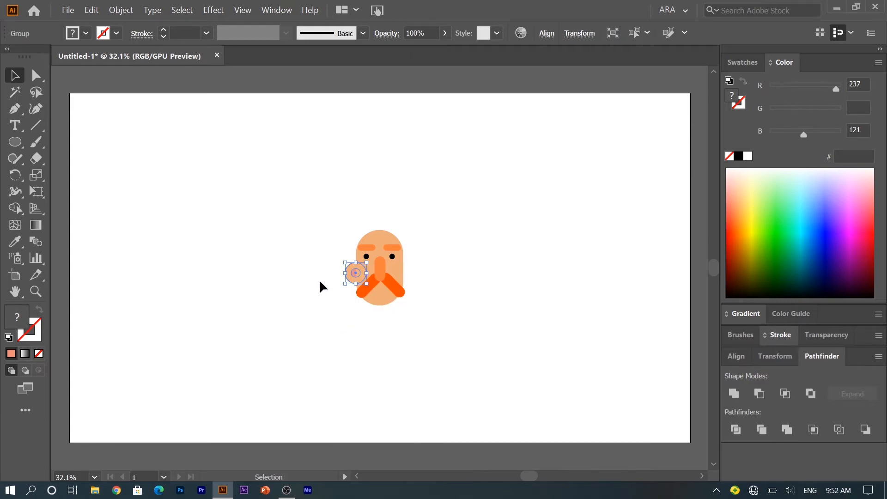
key("Up")
key("Up")
key("Up")
key("Up")
key("Up")
key("ctrl+shift+bracketleft")
left_click(349, 309)
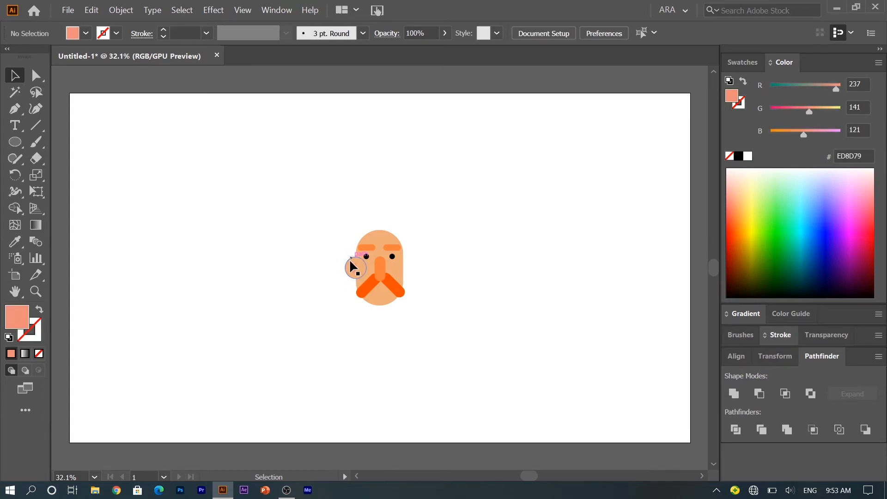
Step: Copy the ear to the face's right edge, delete the left original, and copy the right ear back to the left edge
left_click_drag(351, 267, 399, 268)
left_click(466, 269)
left_click(347, 269)
key("Delete")
left_click_drag(408, 267, 363, 269)
left_click(318, 336)
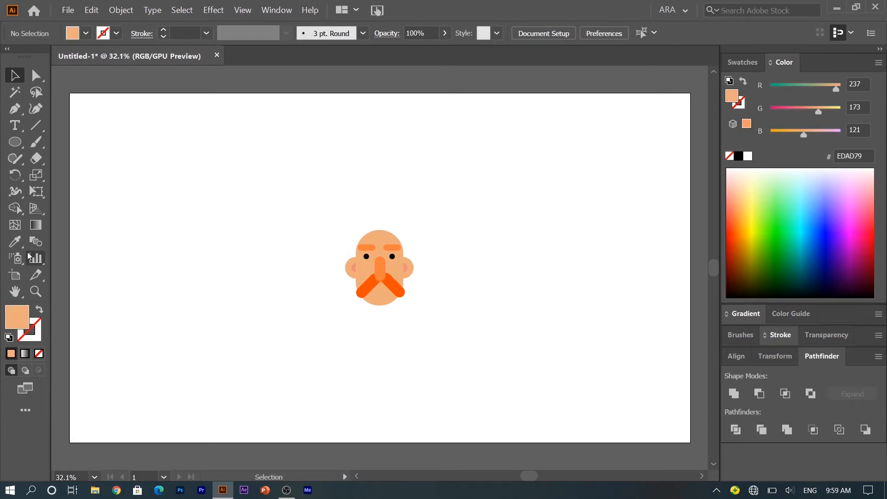
Step: Draw a skin-toned circle to the left of the face and duplicate it straight down so the two overlap slightly
left_click(15, 142)
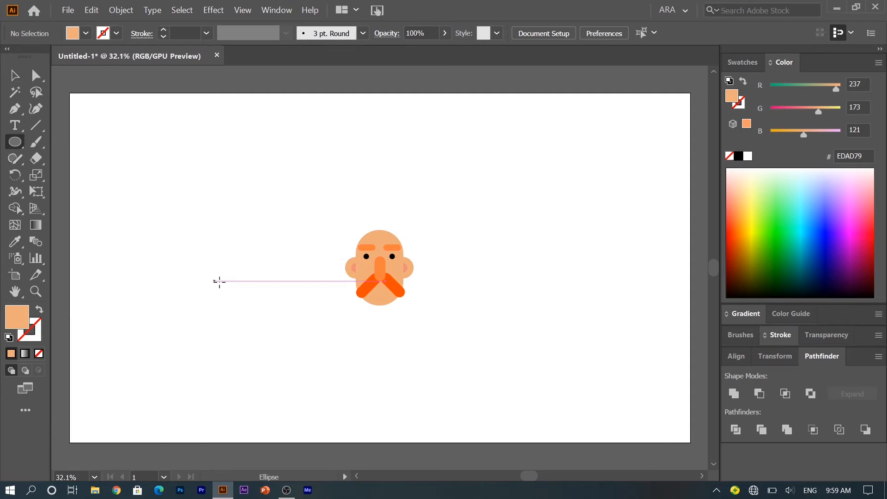
left_click_drag(220, 281, 239, 300)
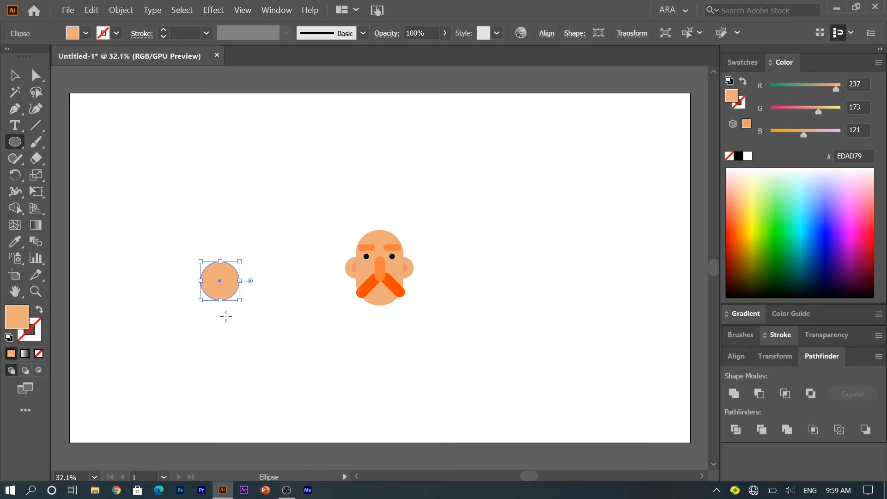
key("v")
left_click_drag(219, 281, 223, 310)
left_click(272, 341)
Step: Draw a large rectangle covering most of the upper circle and fill it white
key("m")
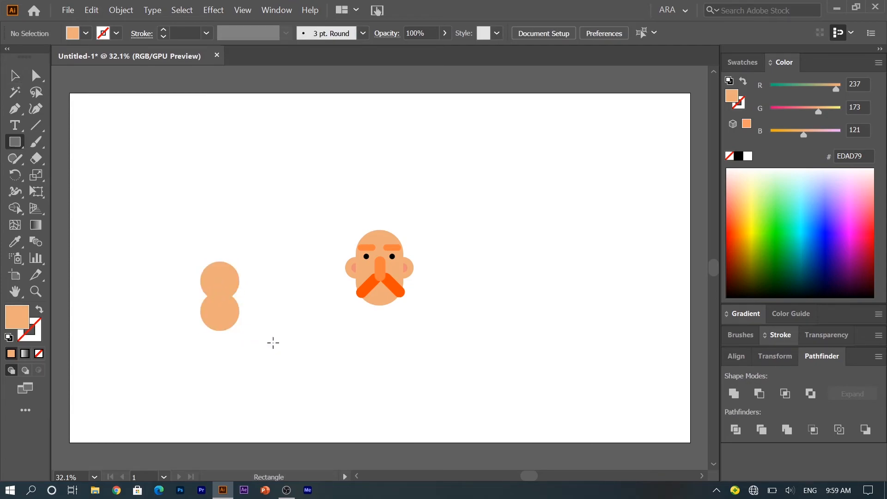
left_click_drag(98, 173, 293, 286)
key("v")
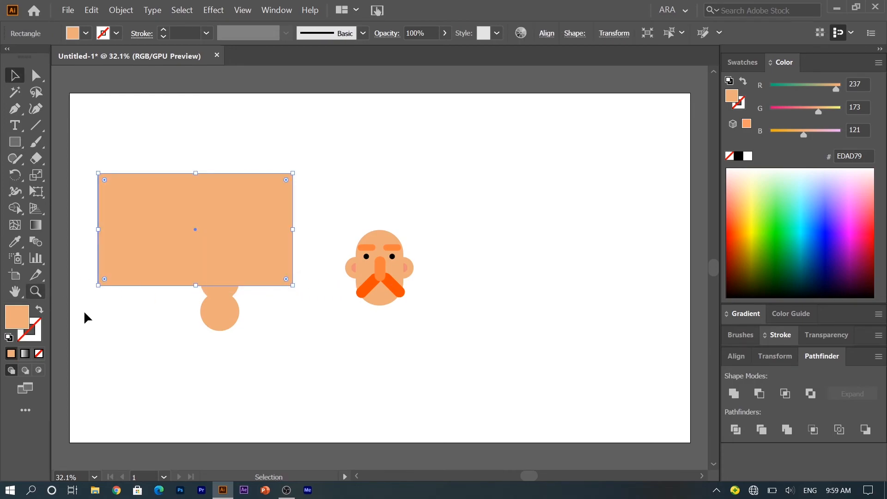
left_click(740, 166)
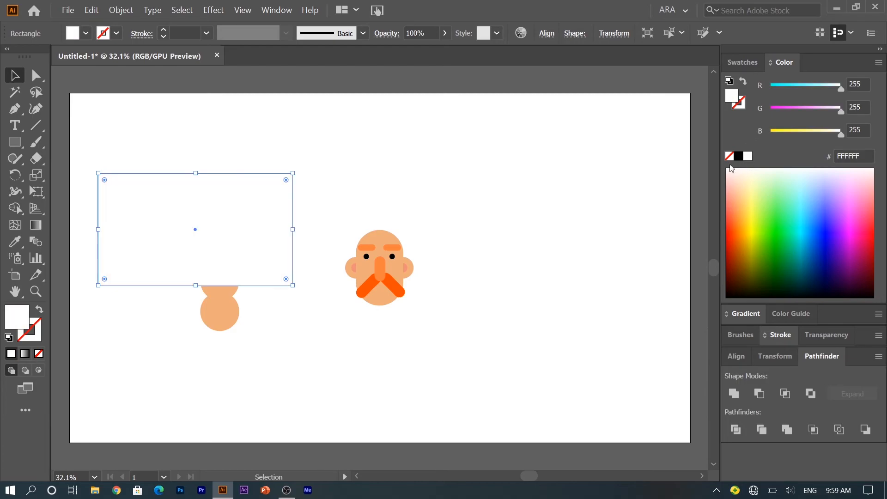
left_click(532, 365)
Step: Fill the upper circle, partly covered by the white rectangle, with black
left_click(227, 297)
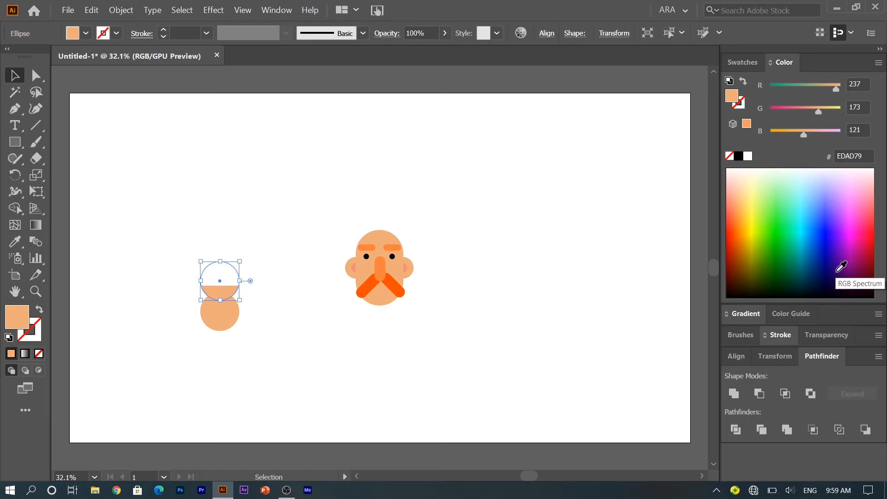
left_click(738, 156)
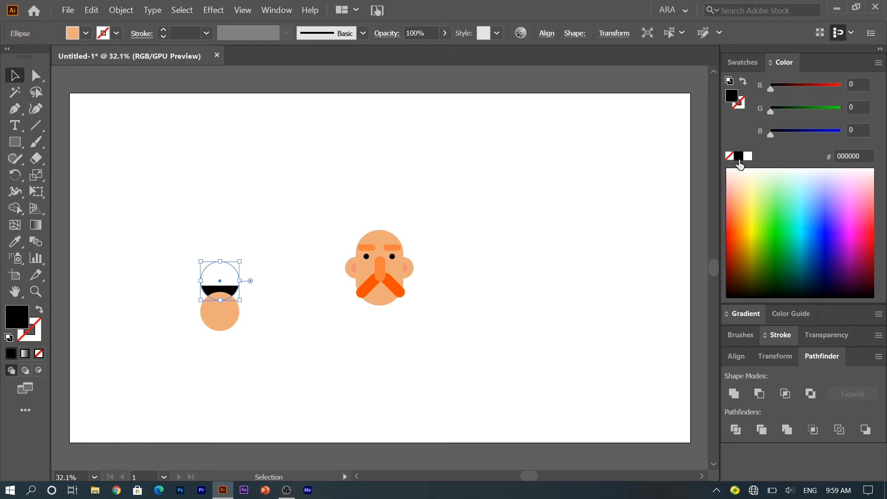
left_click(439, 347)
Step: Fill the lower circle with a deep red, DB0025
left_click(215, 312)
left_click_drag(855, 216, 872, 231)
left_click_drag(774, 131, 767, 112)
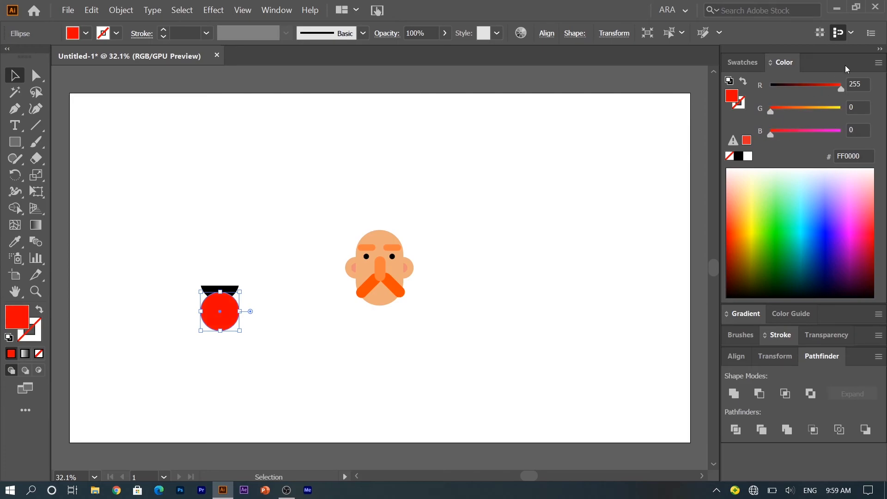
left_click_drag(841, 89, 831, 89)
left_click_drag(769, 137, 781, 134)
left_click(621, 258)
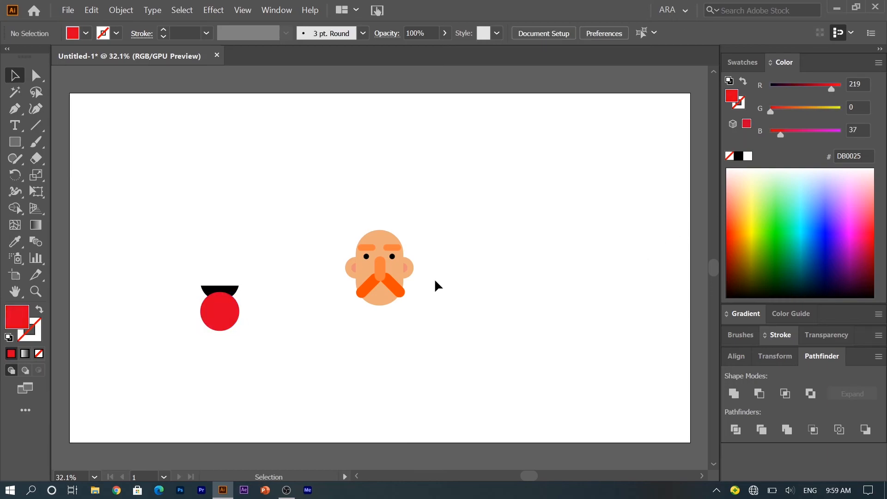
Step: Divide the white rectangle and the two overlapping circles along their intersections and ungroup the resulting pieces
left_click_drag(281, 339, 209, 234)
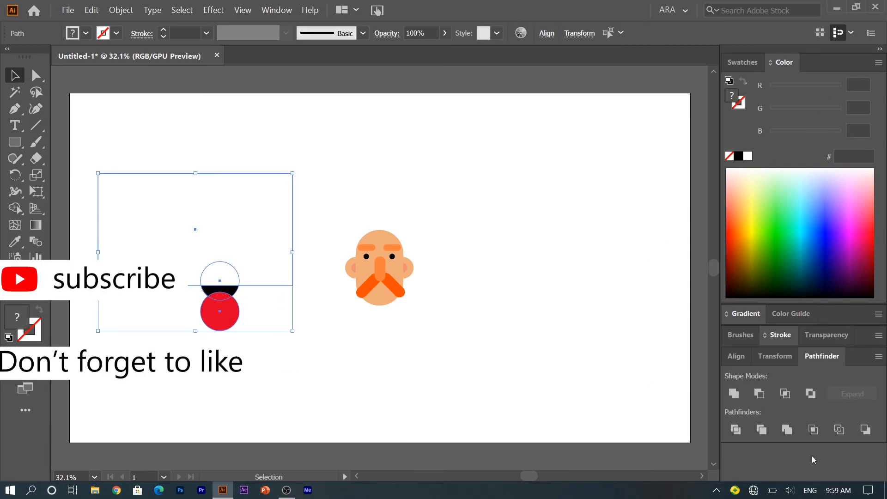
left_click(735, 429)
left_click(377, 455)
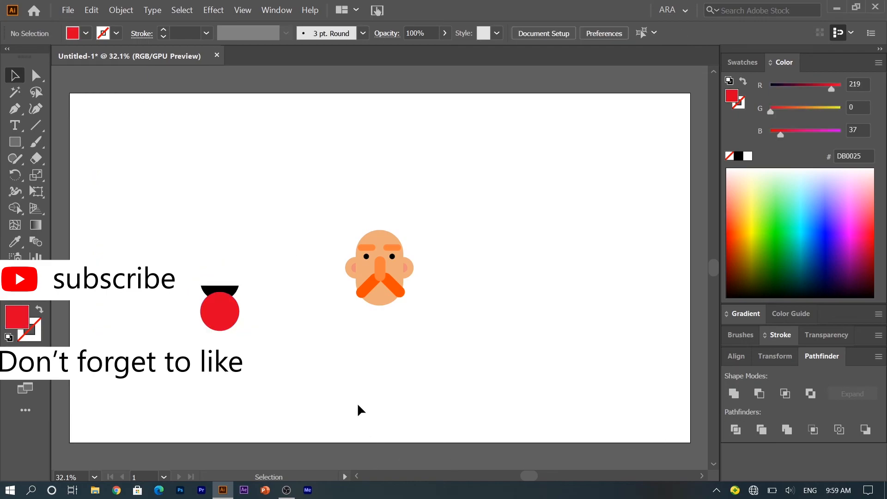
left_click(261, 260)
right_click(249, 274)
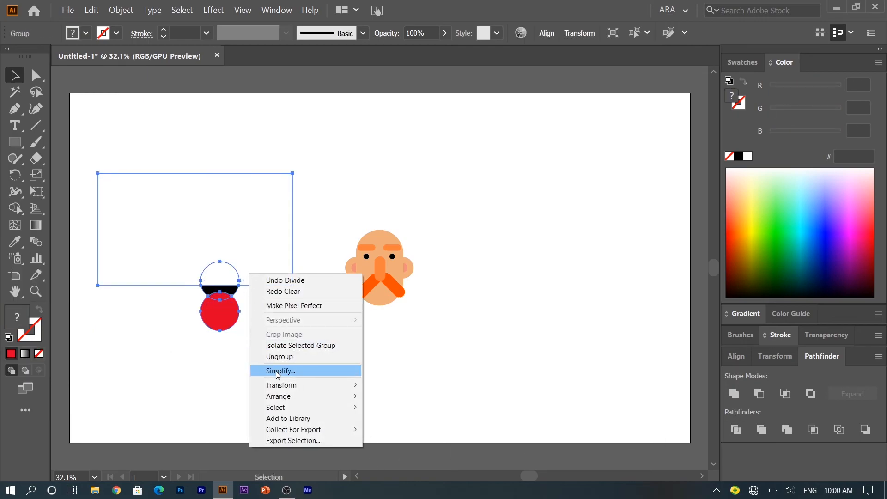
left_click(292, 357)
Step: Delete the red piece outside the black circle and the white rectangle piece around it, leaving only the mouth shapes
left_click(237, 322)
left_click(233, 318)
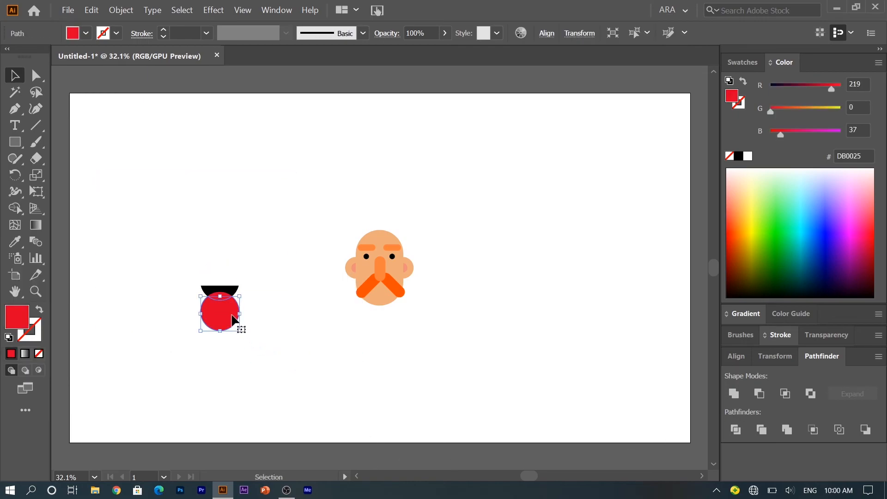
key("Delete")
left_click(255, 258)
key("Delete")
Step: Place the mouth at about half size beneath the moustache, and enlarge the rest of the head slightly from its centre
left_click_drag(175, 252, 385, 300)
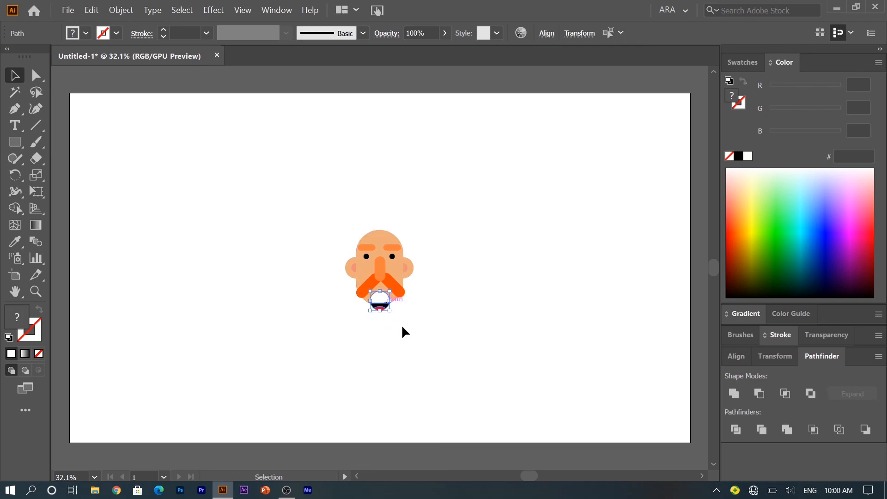
left_click(413, 343)
left_click_drag(422, 225, 343, 287)
left_click_drag(416, 230, 422, 224)
left_click(494, 311)
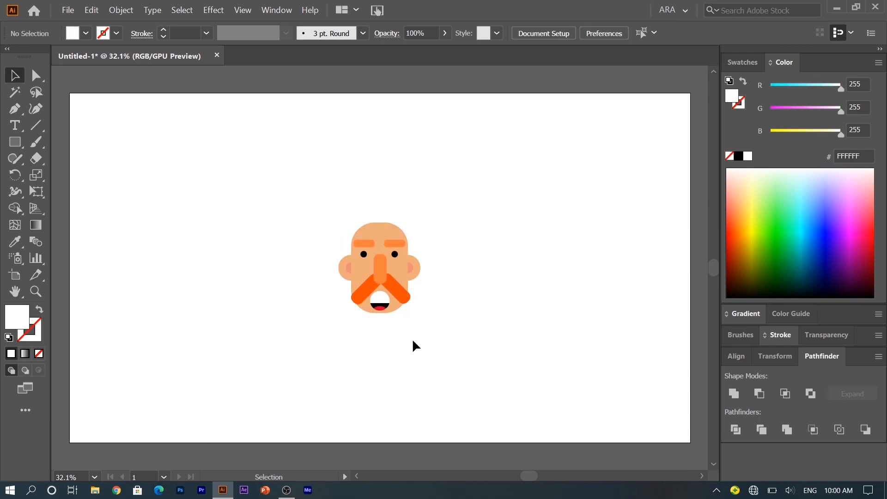
Step: Round the enlarged face rectangle's corners to the maximum so its crown and chin become full arcs
left_click(396, 306)
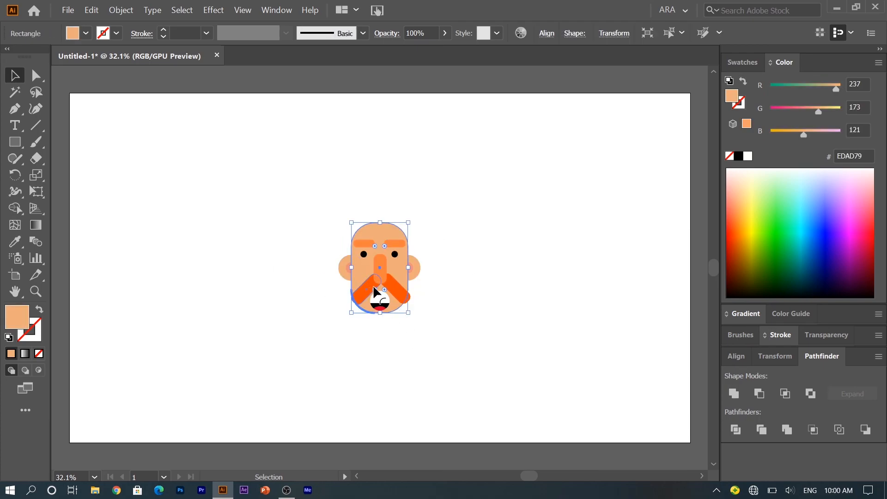
left_click_drag(374, 290, 442, 213)
left_click_drag(382, 254, 347, 263)
left_click(497, 254)
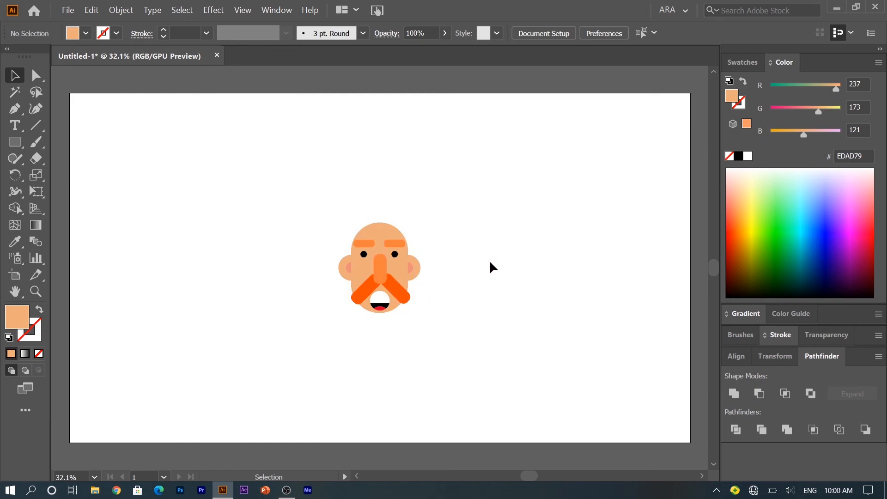